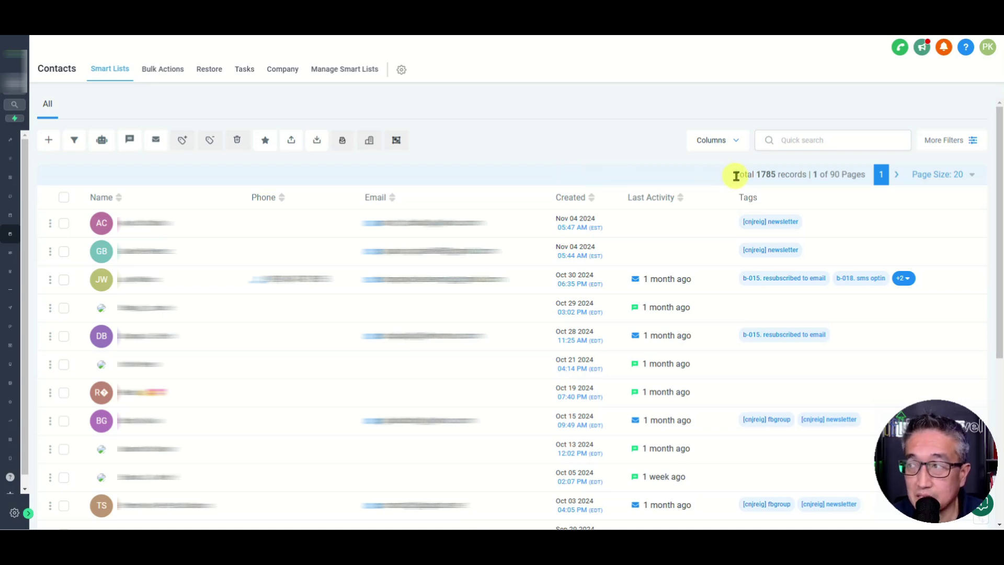
- Apply a contacts filter where Tag is '[cnjreig] newsletter', narrowing the list to 1755 records
{"action": "left_click", "coordinate": [943, 146]}
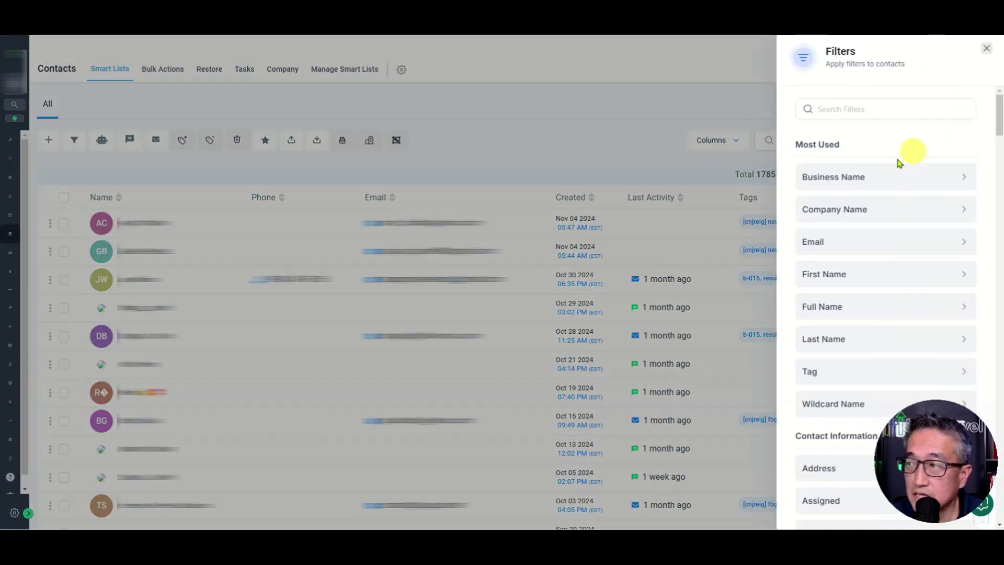
{"action": "left_click", "coordinate": [851, 377]}
{"action": "left_click", "coordinate": [826, 177]}
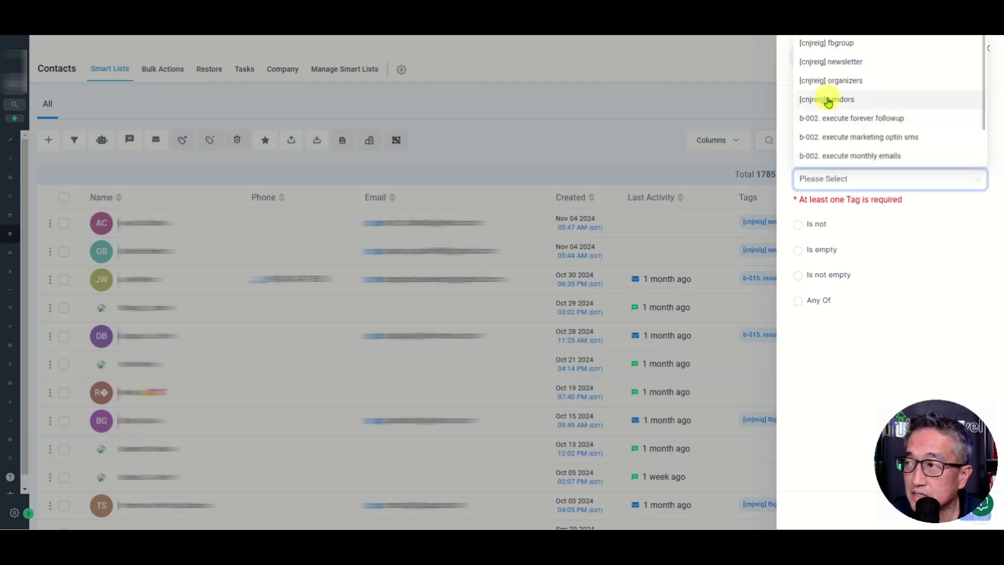
{"action": "left_click", "coordinate": [827, 62]}
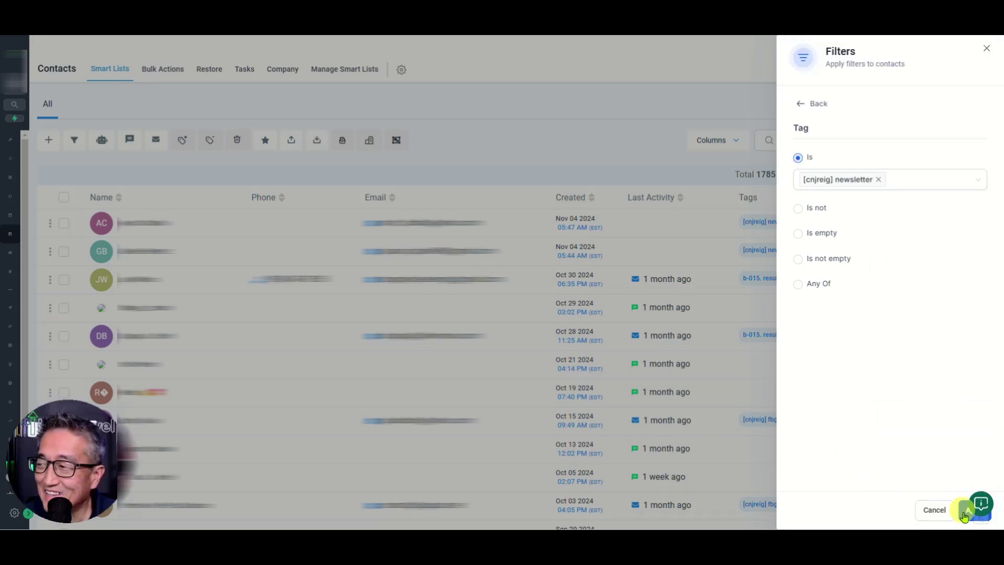
{"action": "left_click_drag", "start_coordinate": [982, 518], "coordinate": [982, 492]}
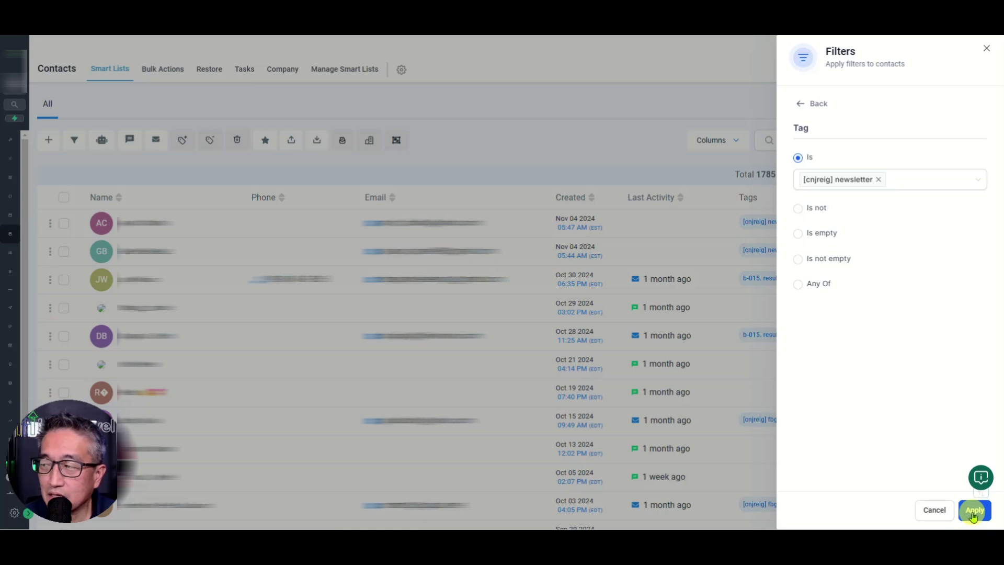
{"action": "left_click", "coordinate": [973, 516]}
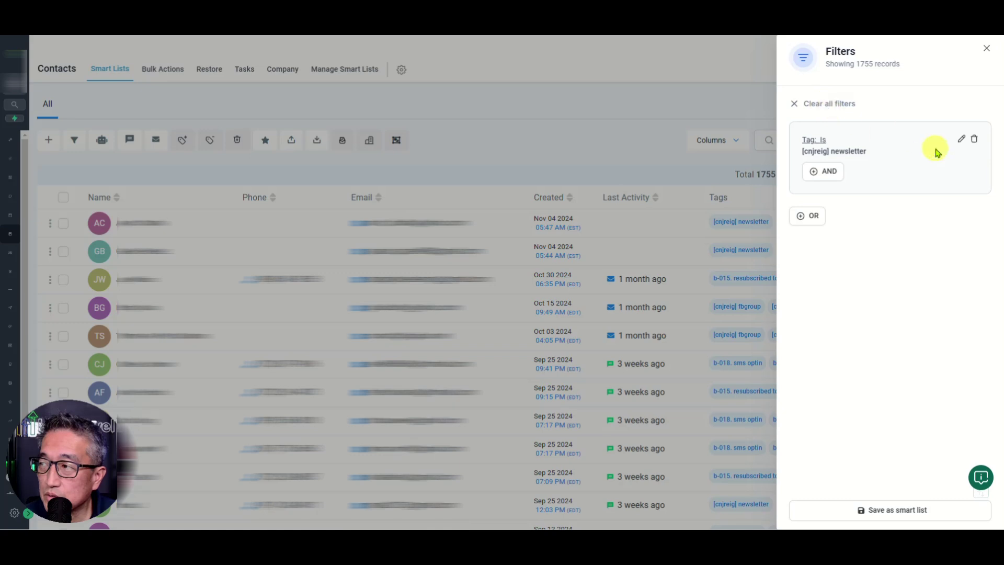
{"action": "left_click", "coordinate": [974, 139]}
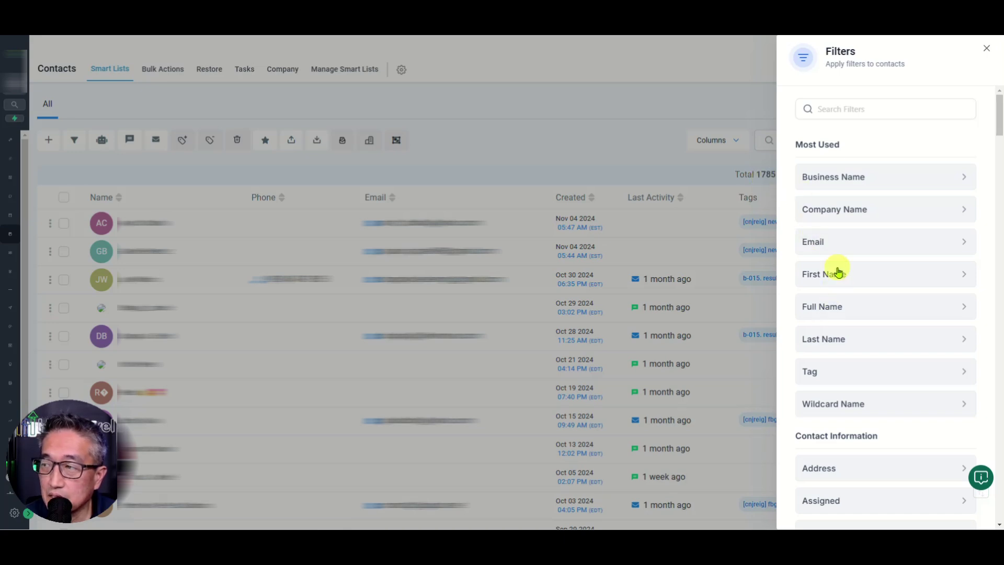
{"action": "left_click", "coordinate": [820, 376]}
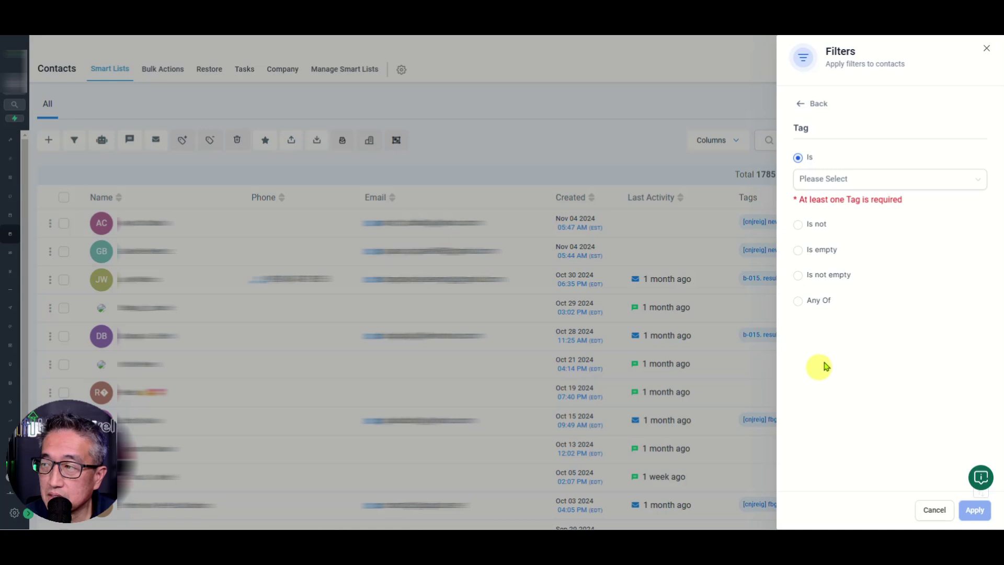
{"action": "left_click", "coordinate": [830, 179]}
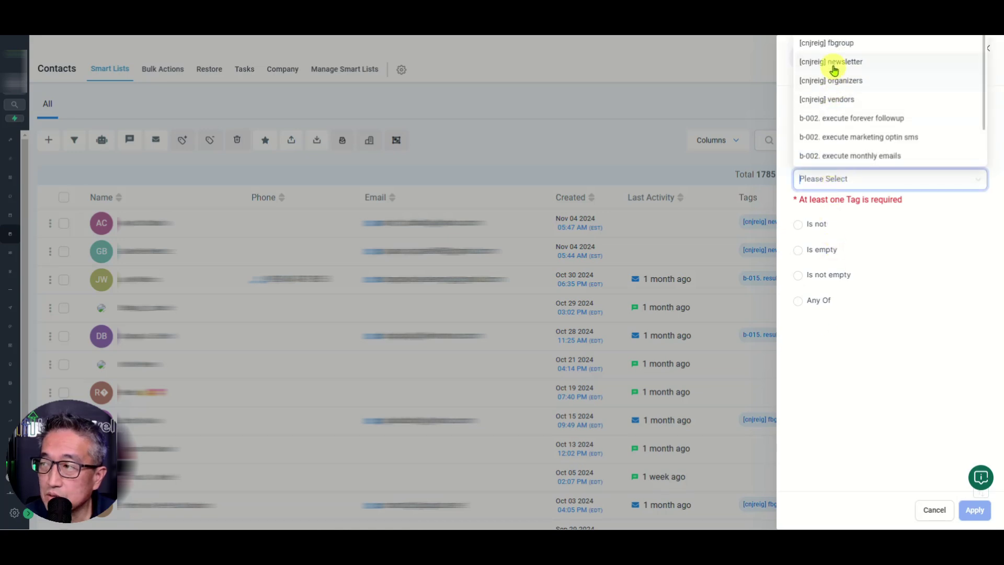
{"action": "left_click", "coordinate": [833, 63]}
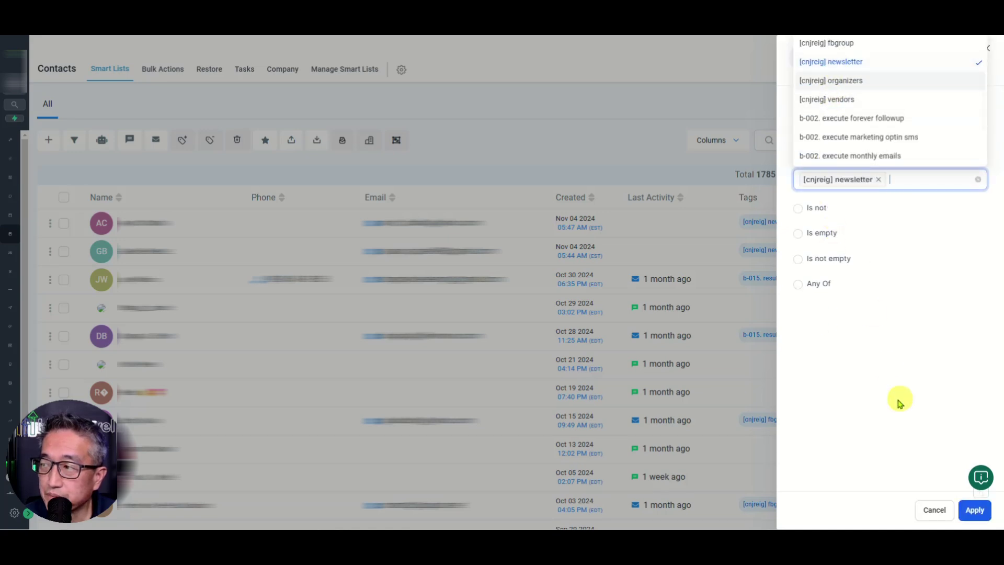
{"action": "left_click", "coordinate": [974, 510]}
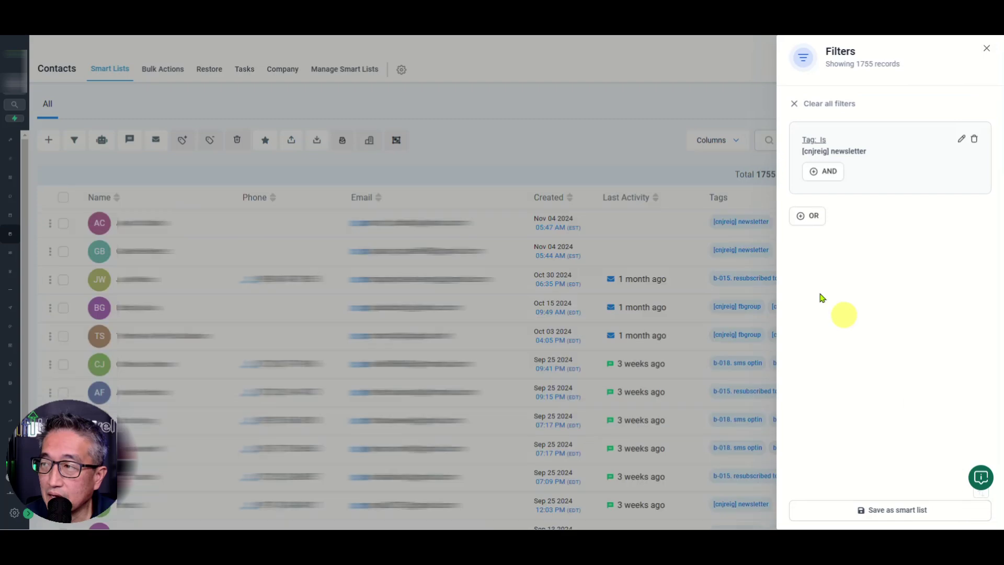
- Add an AND condition where DND is not 'Enabled for Email', leaving 1644 contacts
{"action": "left_click", "coordinate": [822, 176]}
{"action": "scroll", "coordinate": [842, 314], "scroll_direction": "down", "scroll_amount": 5}
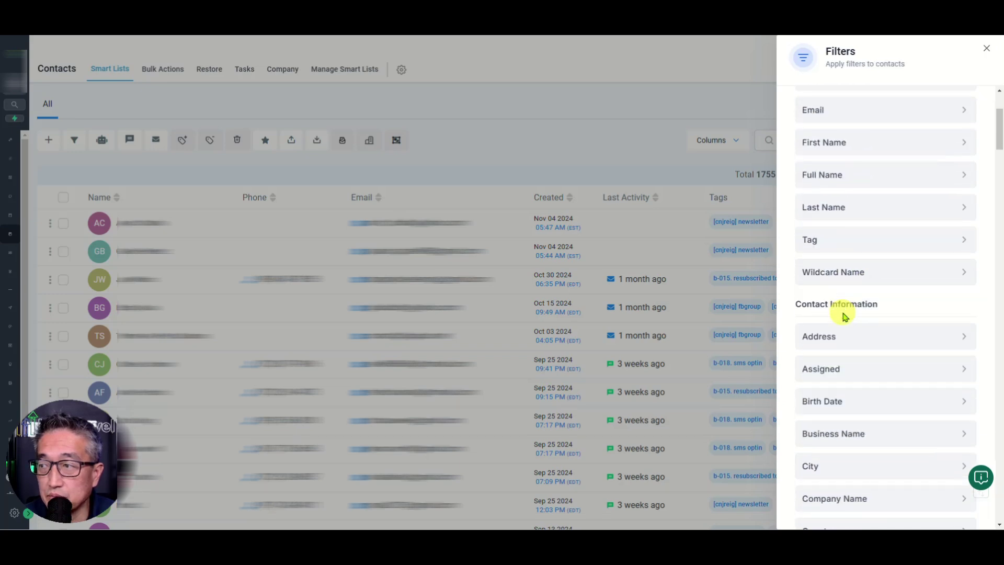
{"action": "scroll", "coordinate": [845, 316], "scroll_direction": "down", "scroll_amount": 3}
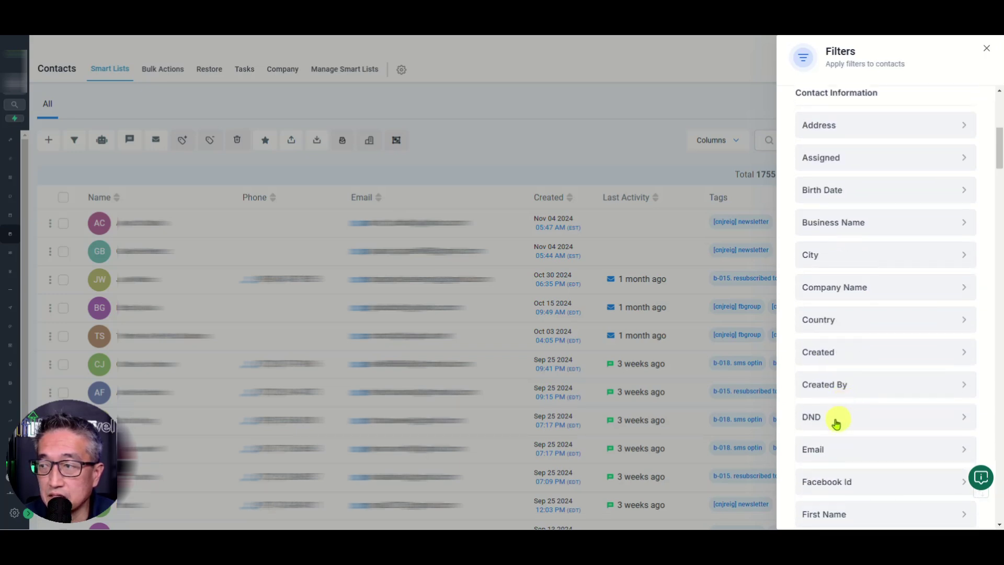
{"action": "left_click", "coordinate": [830, 421]}
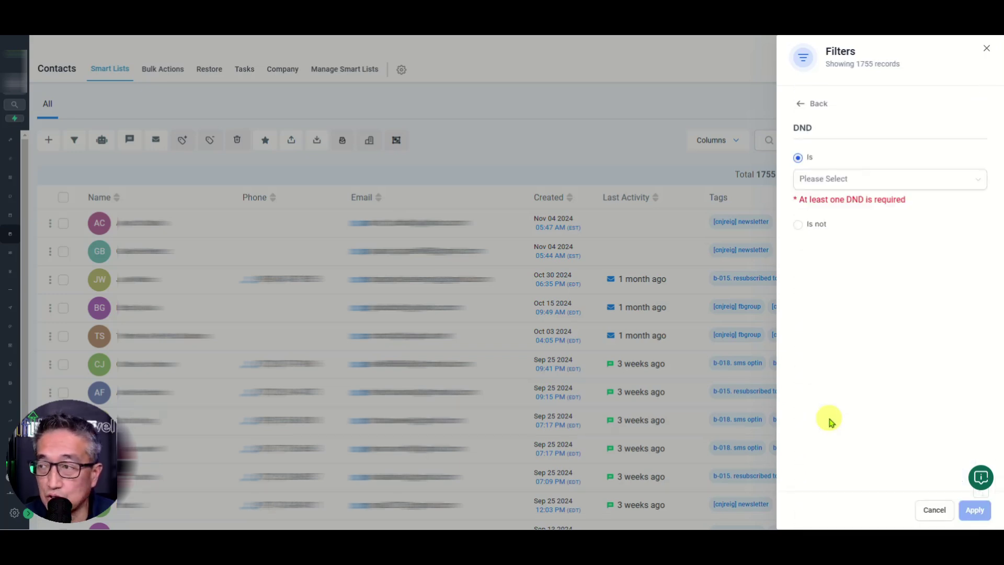
{"action": "left_click", "coordinate": [821, 187]}
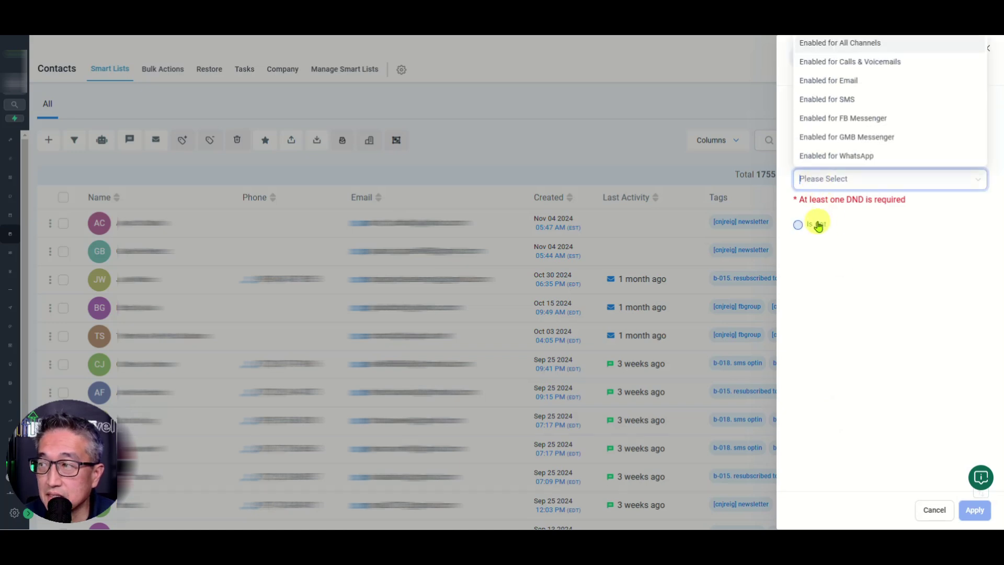
{"action": "left_click", "coordinate": [817, 224]}
{"action": "left_click", "coordinate": [825, 204]}
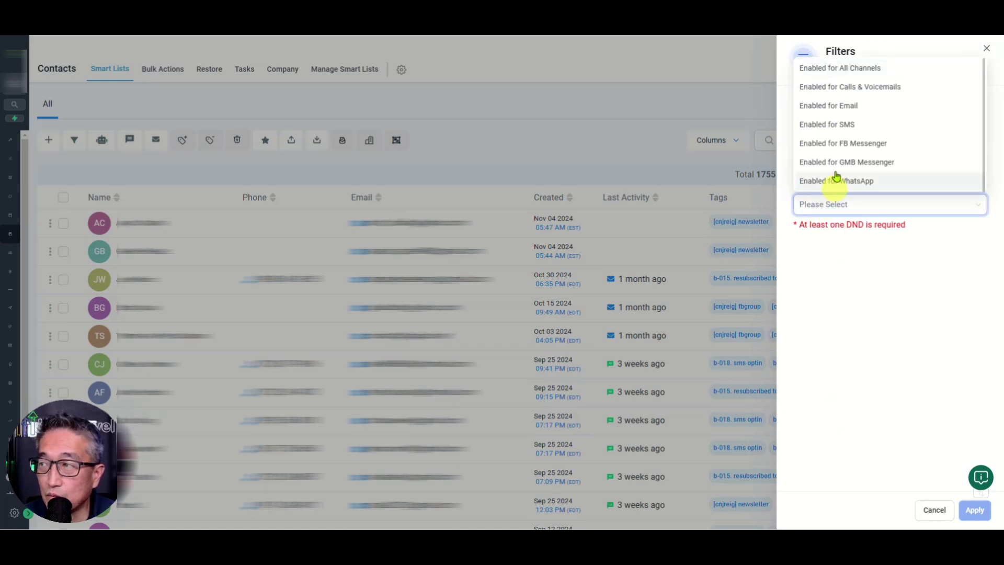
{"action": "left_click", "coordinate": [832, 108]}
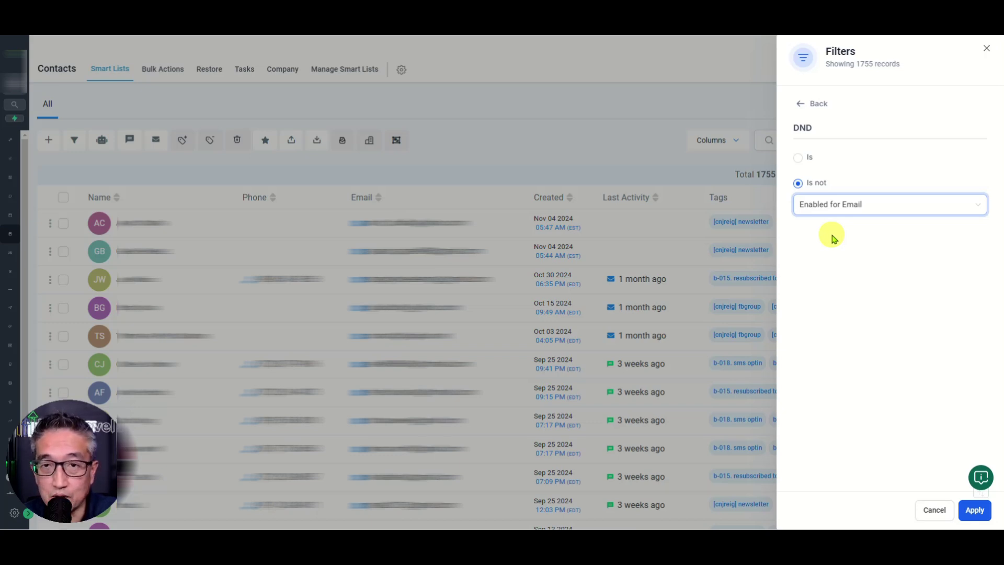
{"action": "left_click", "coordinate": [976, 513]}
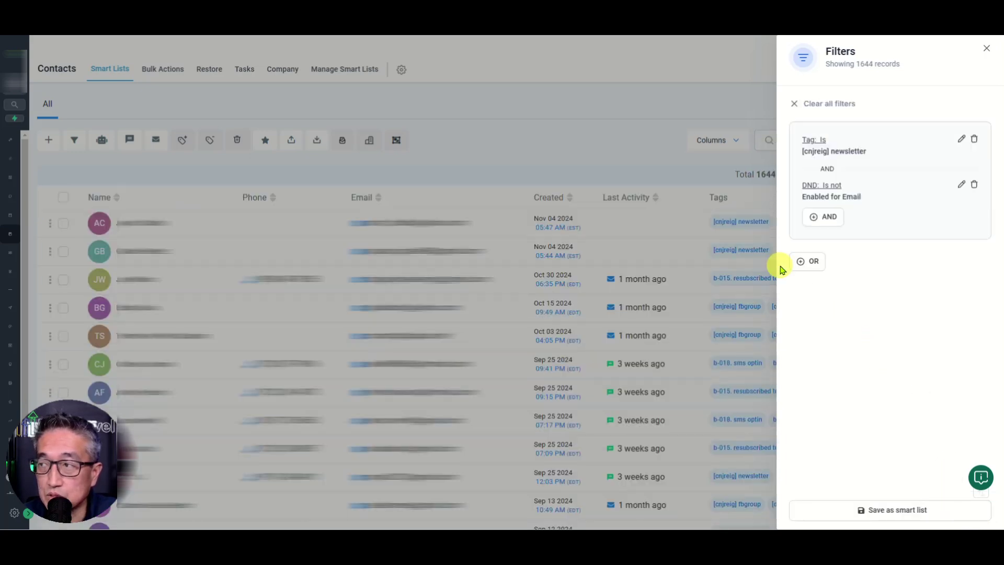
- Close the Filters panel, recheck both active conditions, and close it again to show 1644 contacts
{"action": "left_click", "coordinate": [700, 168]}
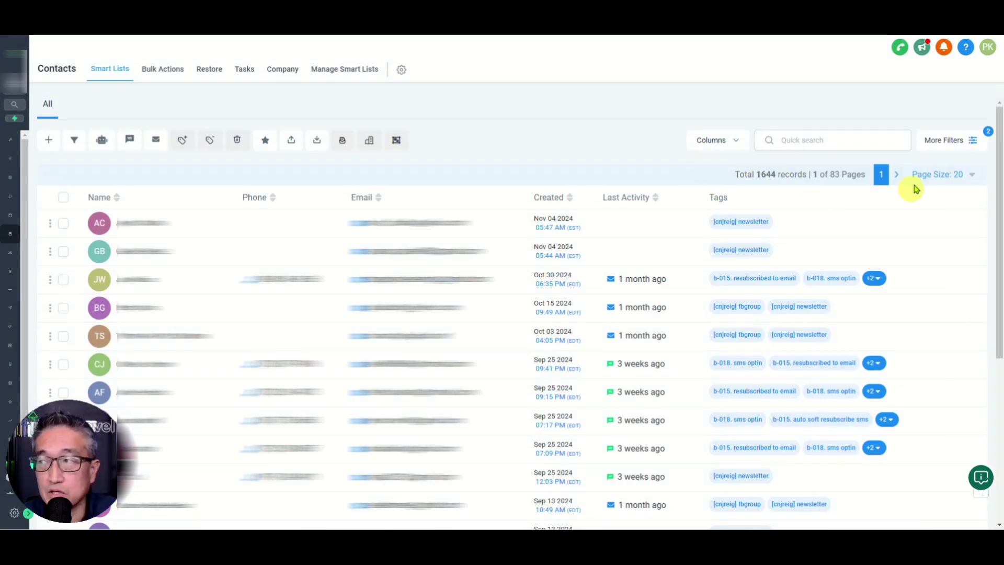
{"action": "left_click", "coordinate": [939, 142]}
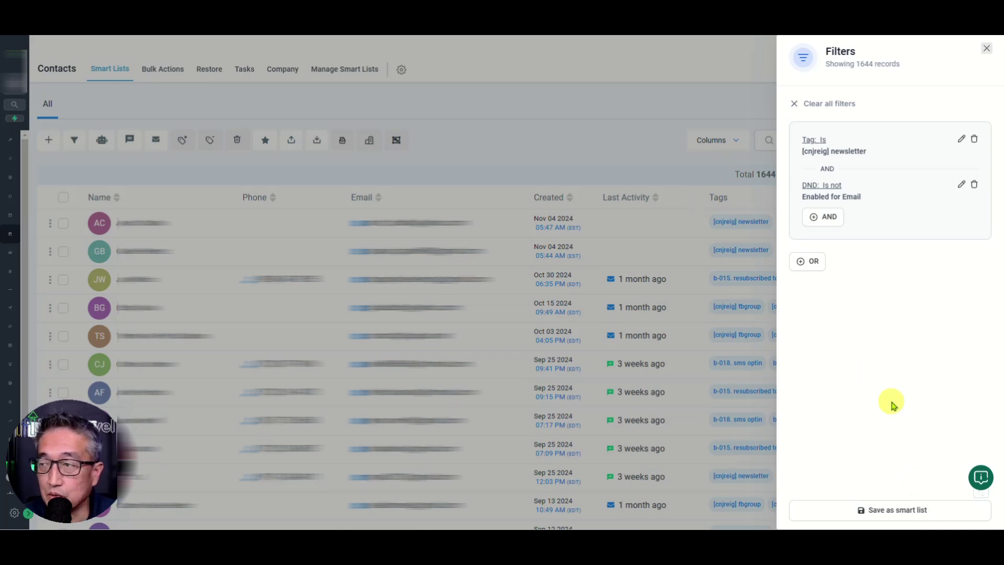
{"action": "left_click", "coordinate": [638, 120]}
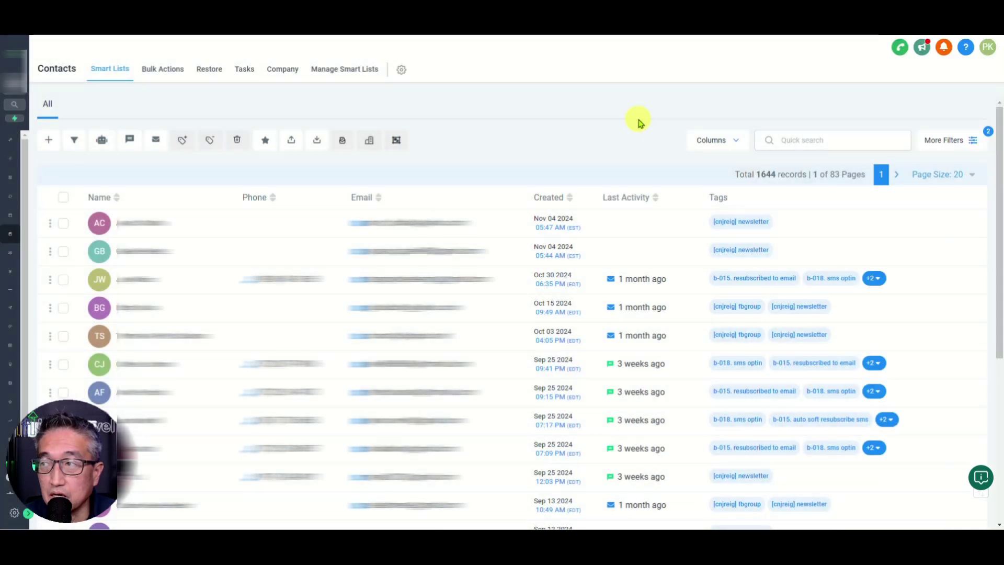
- Select all 1644 filtered contacts, then clear the selection again
{"action": "left_click", "coordinate": [63, 197]}
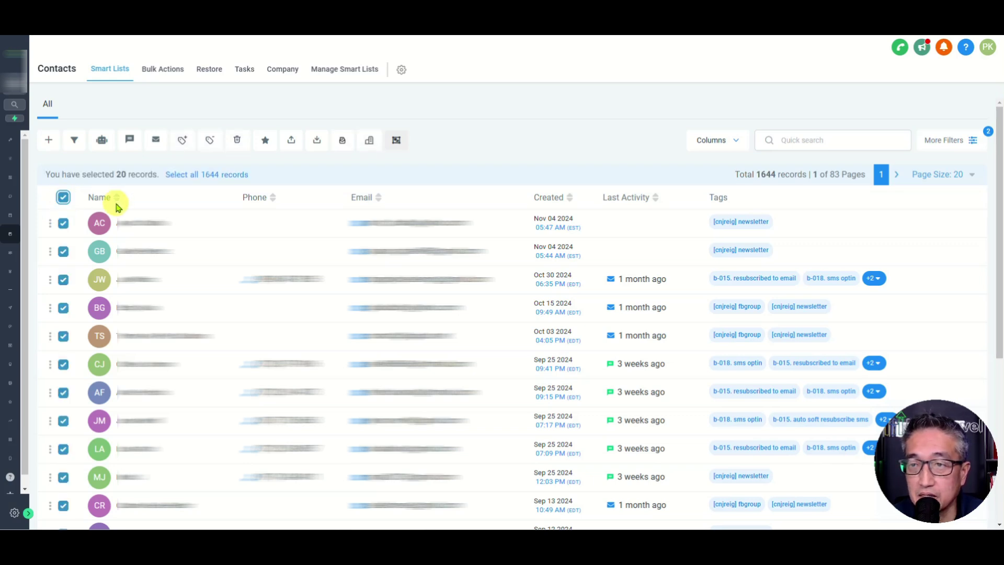
{"action": "left_click", "coordinate": [208, 178]}
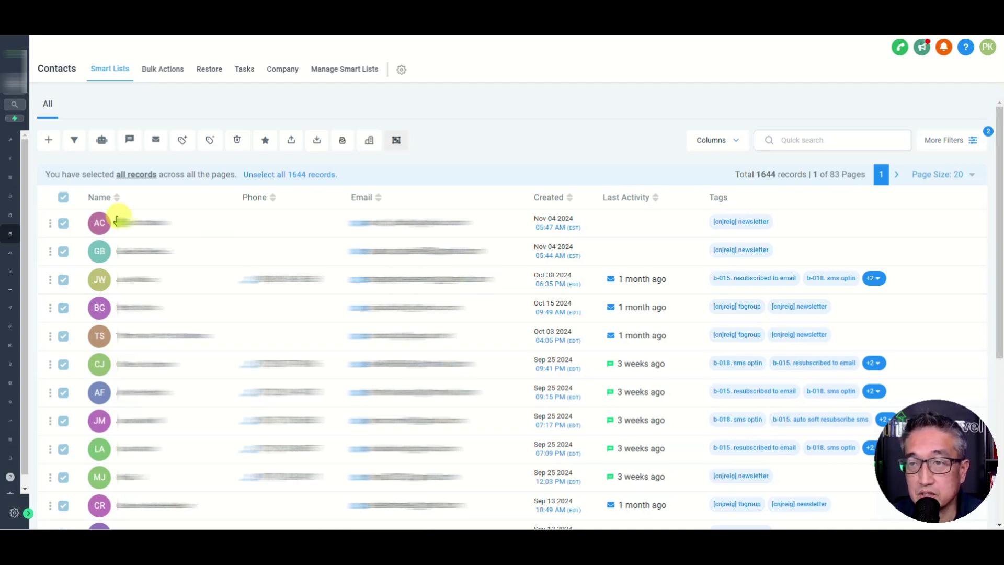
{"action": "left_click", "coordinate": [277, 175]}
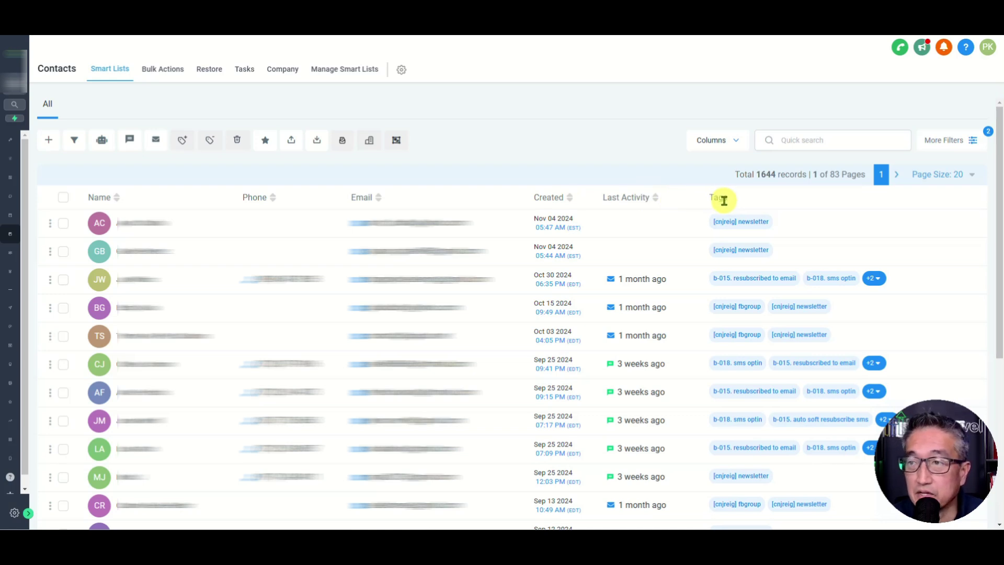
- Uncheck the Address (full) and Birth Date columns in the contacts table's column list
{"action": "left_click", "coordinate": [731, 142]}
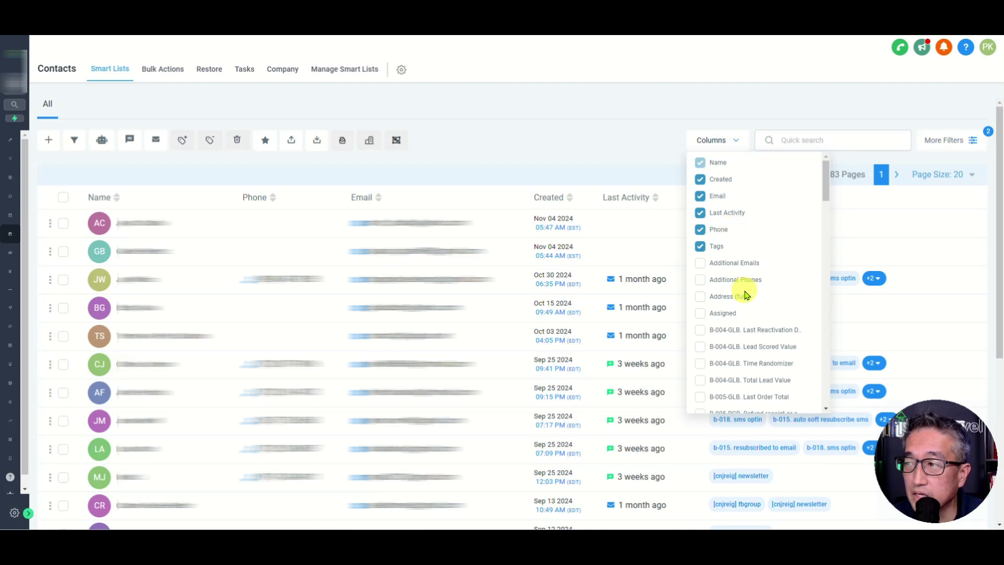
{"action": "left_click", "coordinate": [699, 296]}
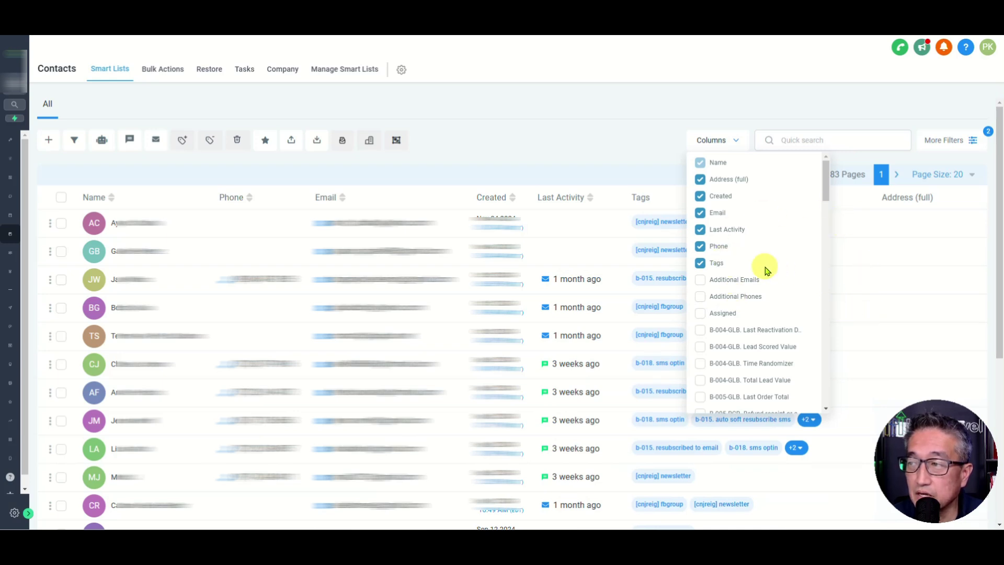
{"action": "scroll", "coordinate": [765, 267], "scroll_direction": "down", "scroll_amount": 2}
{"action": "scroll", "coordinate": [766, 269], "scroll_direction": "down", "scroll_amount": 3}
{"action": "scroll", "coordinate": [765, 269], "scroll_direction": "up", "scroll_amount": 5}
{"action": "scroll", "coordinate": [766, 270], "scroll_direction": "down", "scroll_amount": 1}
{"action": "scroll", "coordinate": [766, 270], "scroll_direction": "down", "scroll_amount": 10}
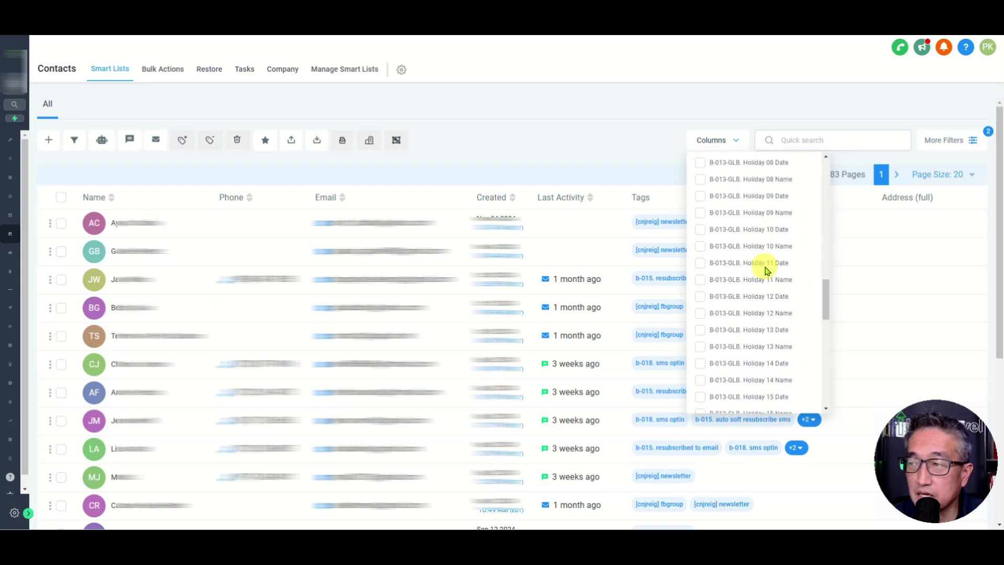
{"action": "scroll", "coordinate": [766, 270], "scroll_direction": "down", "scroll_amount": 4}
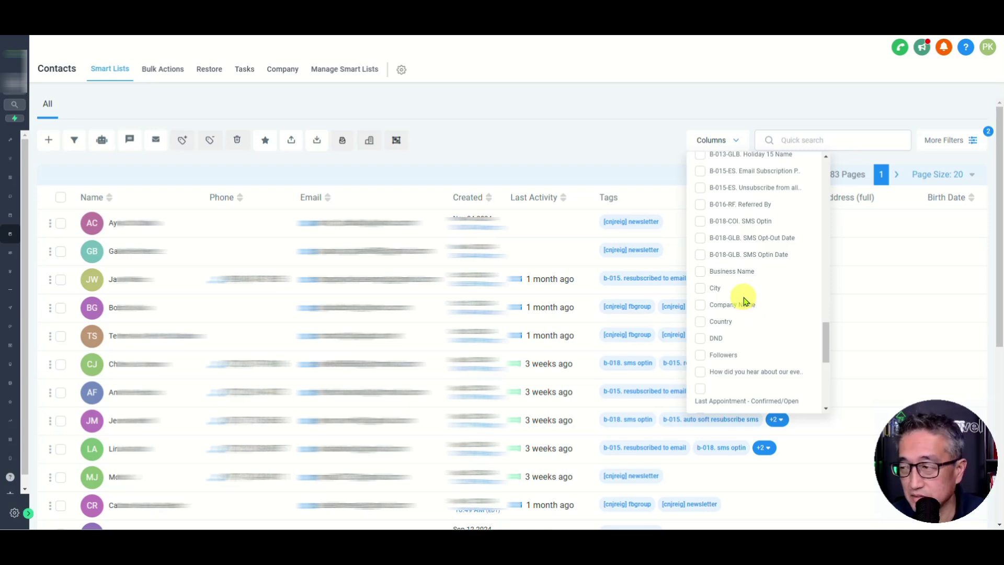
{"action": "scroll", "coordinate": [745, 301], "scroll_direction": "down", "scroll_amount": 1}
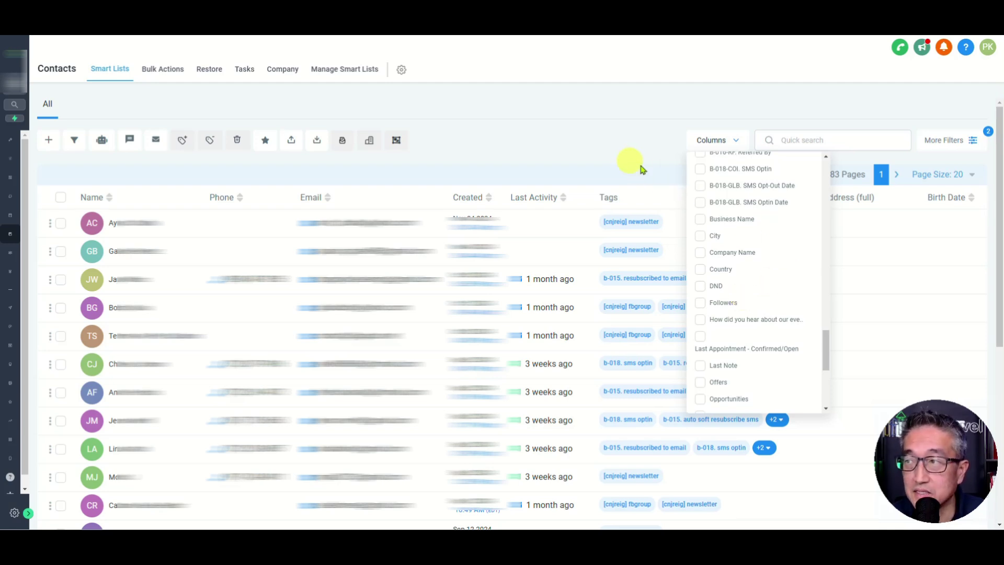
{"action": "scroll", "coordinate": [751, 244], "scroll_direction": "up", "scroll_amount": 4}
{"action": "scroll", "coordinate": [749, 243], "scroll_direction": "up", "scroll_amount": 8}
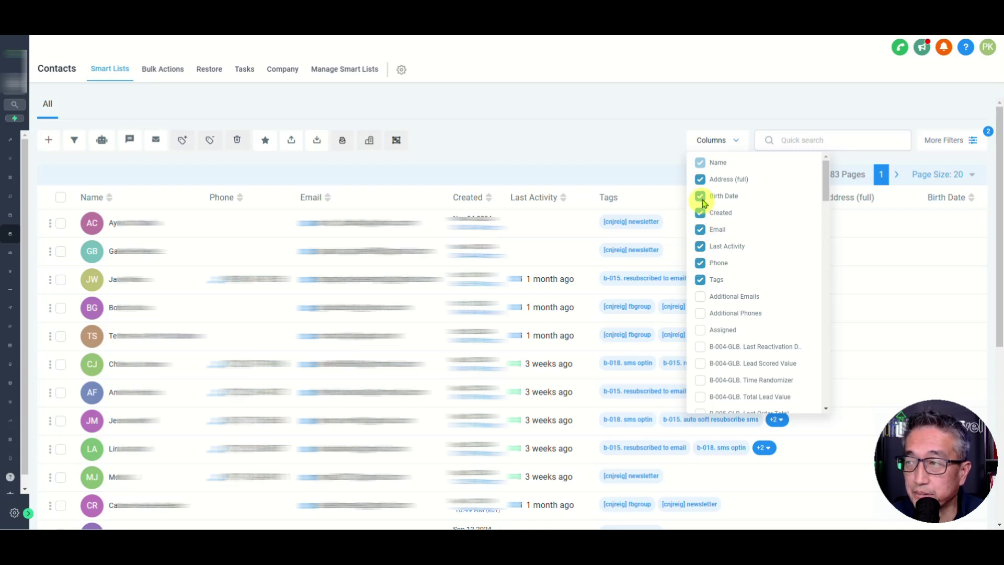
{"action": "left_click", "coordinate": [701, 179]}
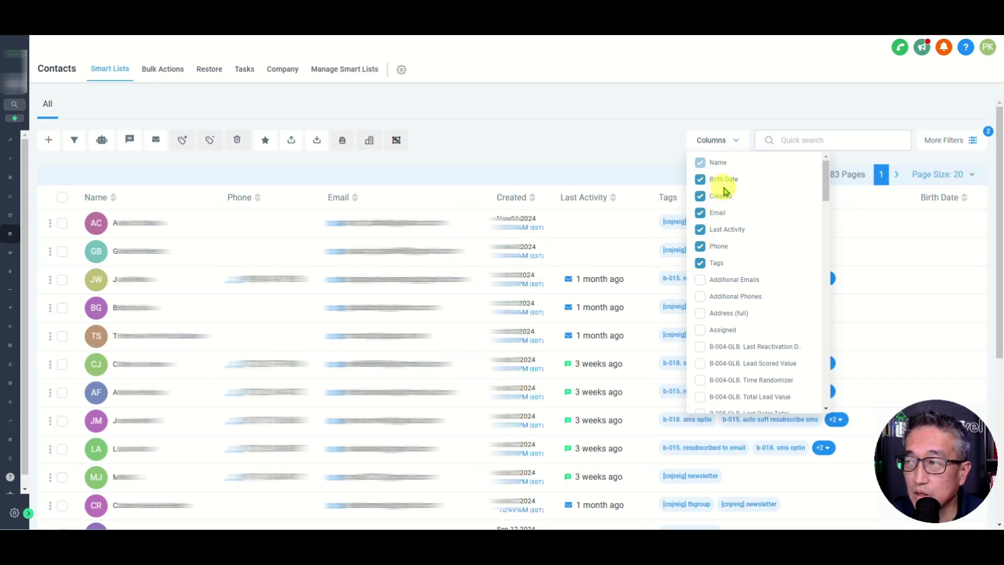
{"action": "scroll", "coordinate": [713, 256], "scroll_direction": "down", "scroll_amount": 1}
{"action": "scroll", "coordinate": [713, 254], "scroll_direction": "up", "scroll_amount": 1}
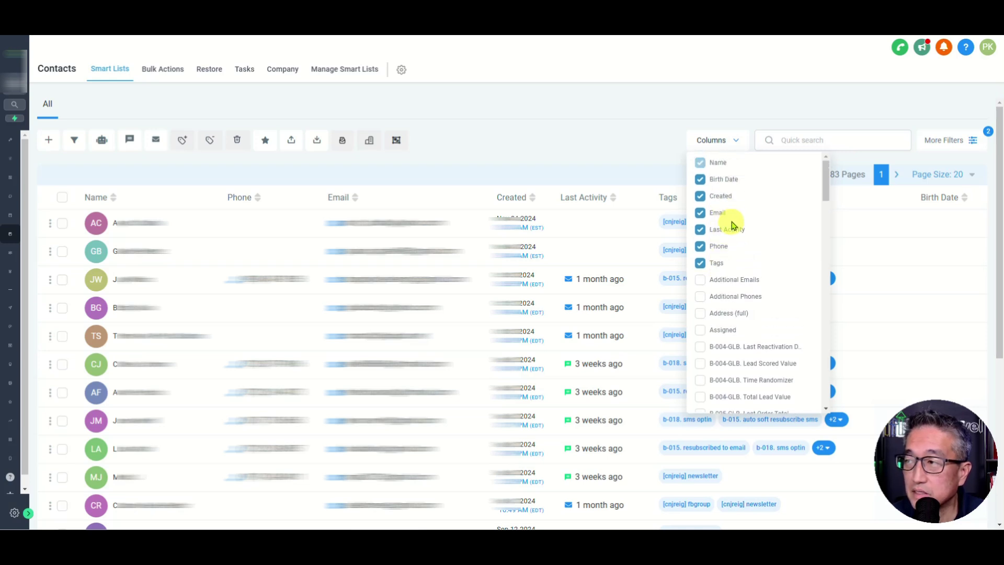
{"action": "left_click", "coordinate": [704, 180]}
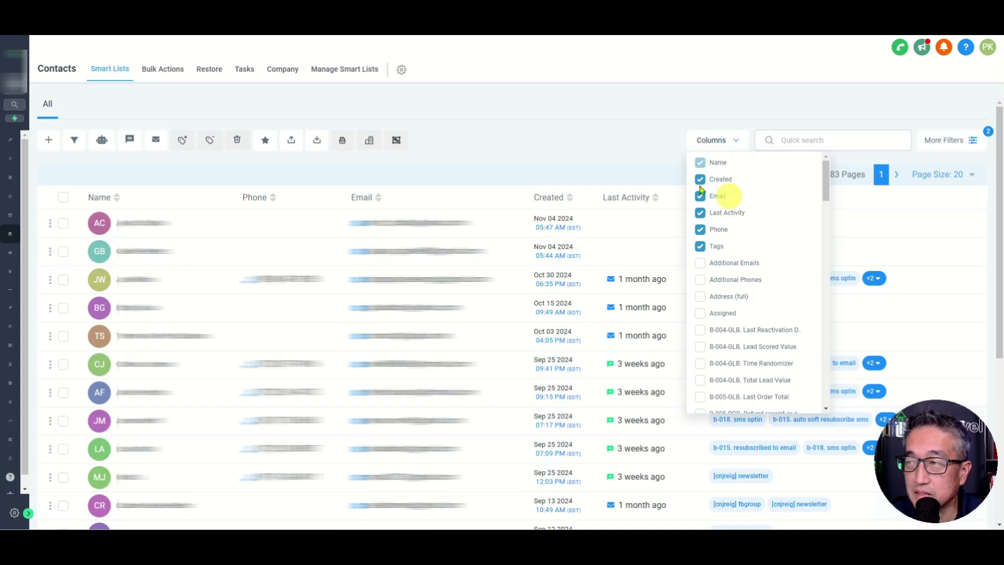
{"action": "left_click", "coordinate": [526, 168]}
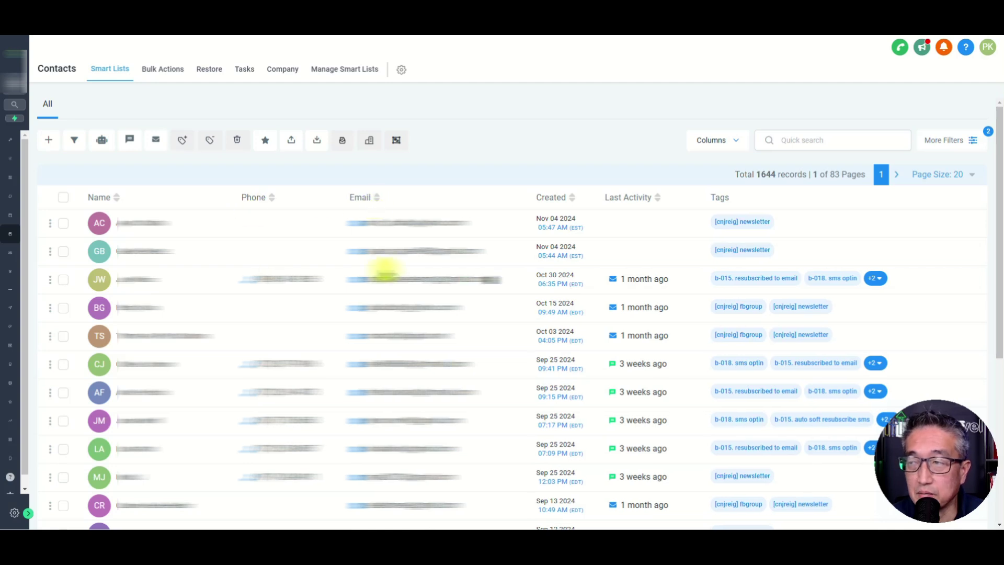
- Select all 1644 contacts and export them to the CSV 'filesaver-All_Dec 06 24 1_33 pm.csv'
{"action": "left_click", "coordinate": [63, 198]}
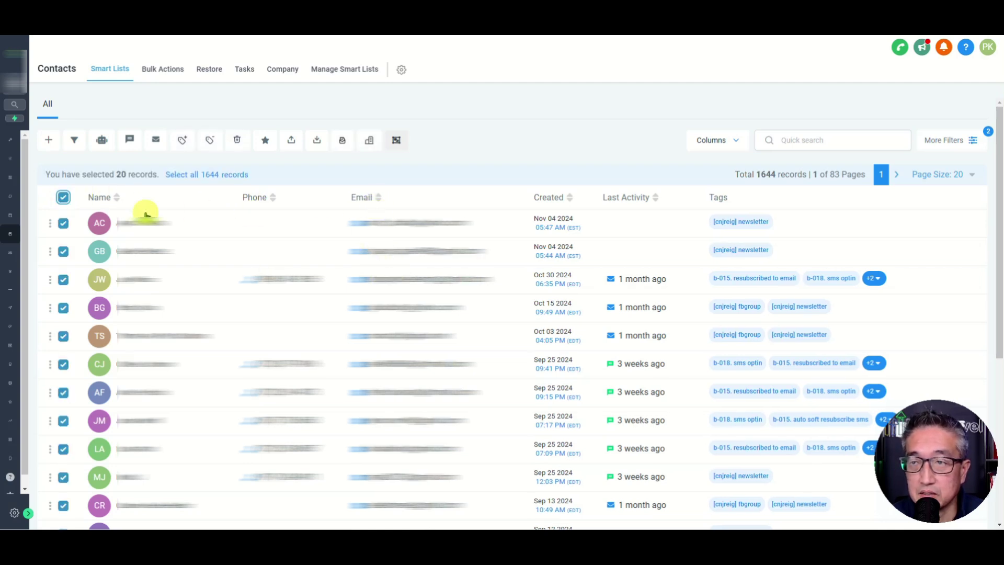
{"action": "left_click", "coordinate": [209, 176]}
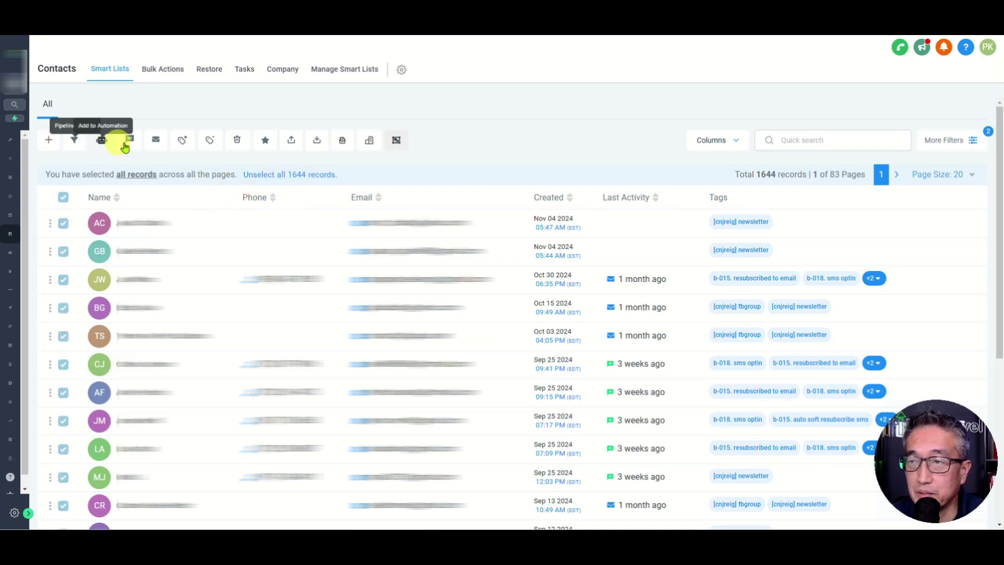
{"action": "left_click", "coordinate": [292, 146]}
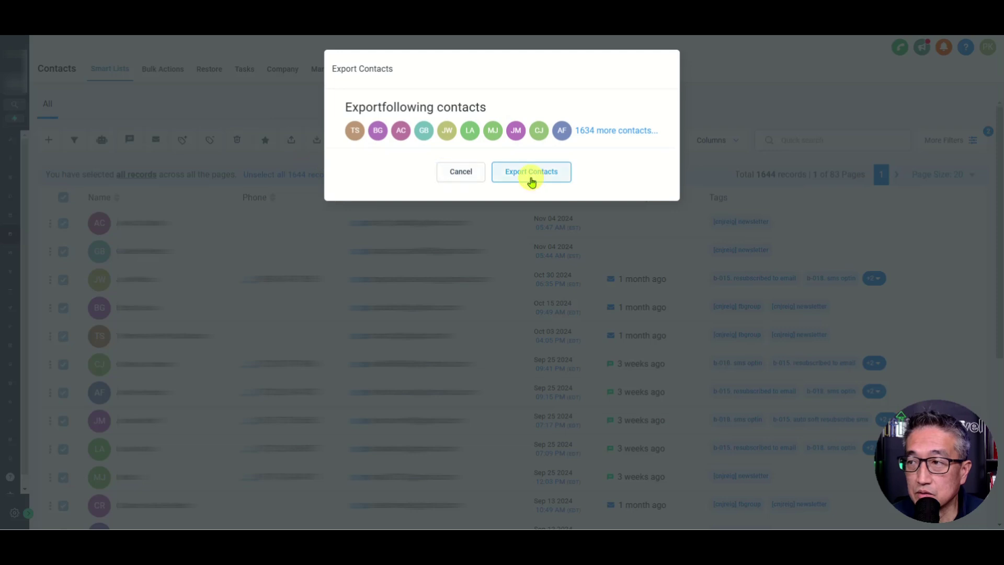
{"action": "left_click", "coordinate": [533, 172]}
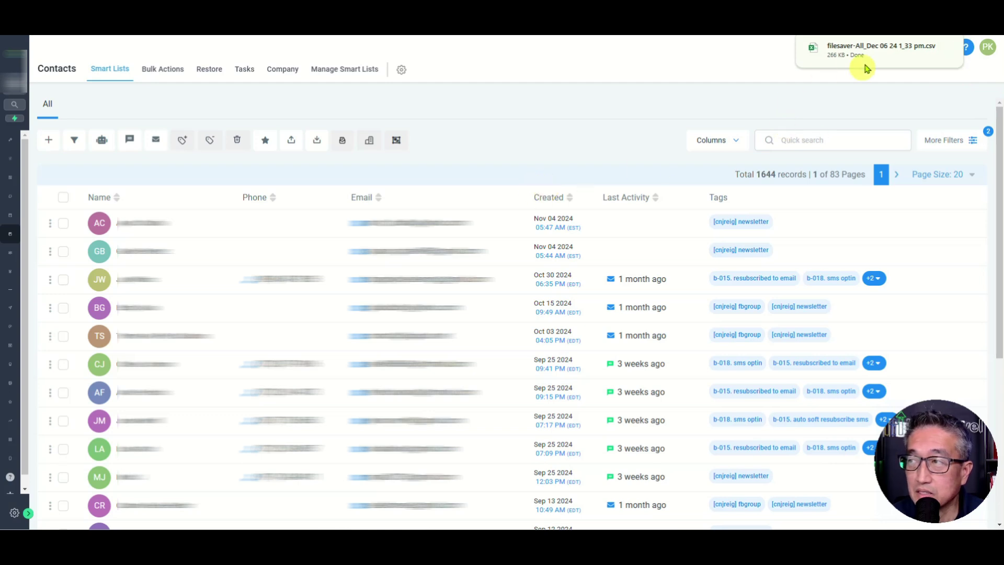
{"action": "mouse_move", "coordinate": [863, 61]}
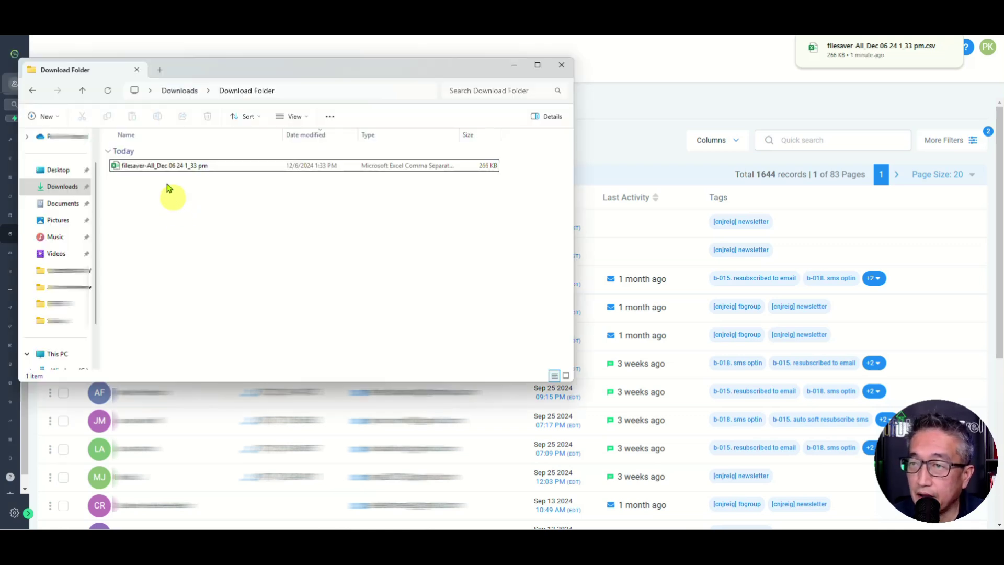
- Open 'filesaver-All_Dec 06 24 1_33 pm.csv' from the Download Folder in Excel
{"action": "left_click", "coordinate": [165, 167]}
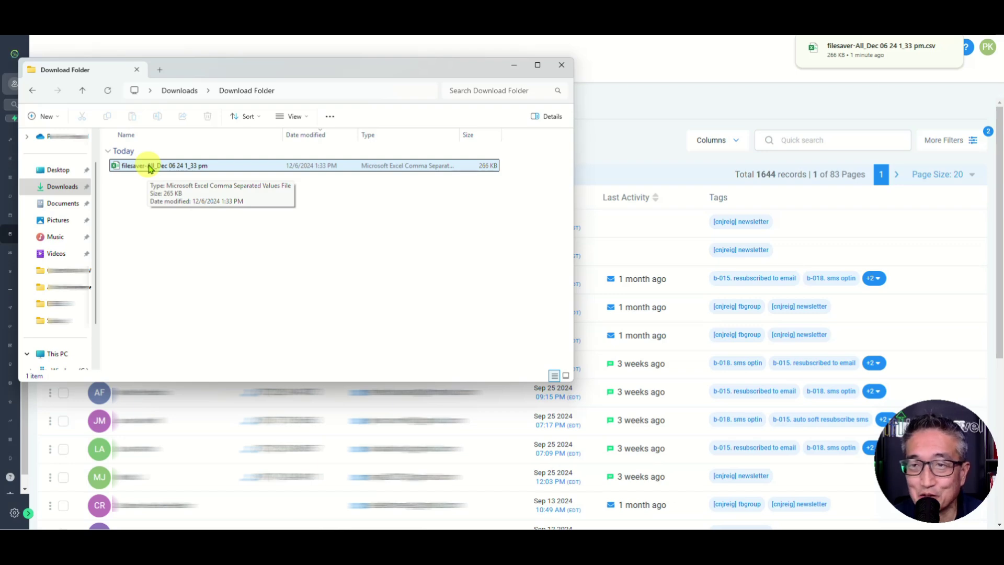
{"action": "double_click", "coordinate": [150, 165]}
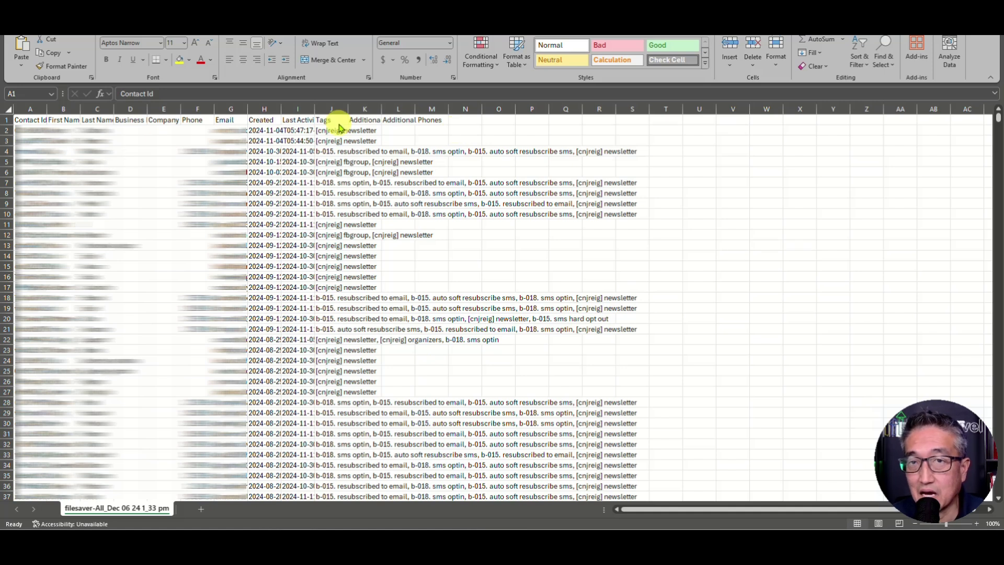
- Back in the browser, turn on the 'How did you hear about our eve..' column in the contacts table
{"action": "key", "text": "alt+Tab"}
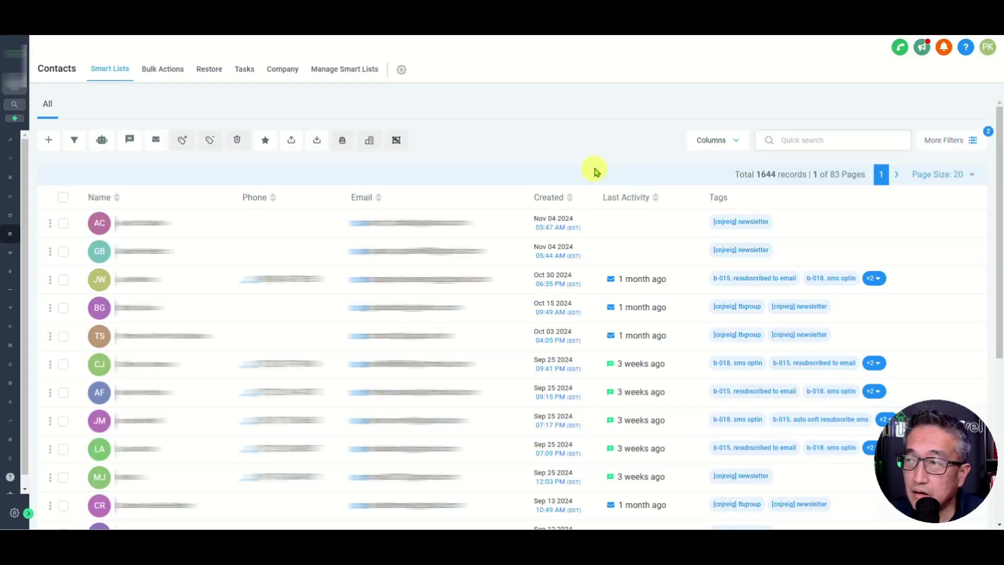
{"action": "left_click", "coordinate": [730, 143]}
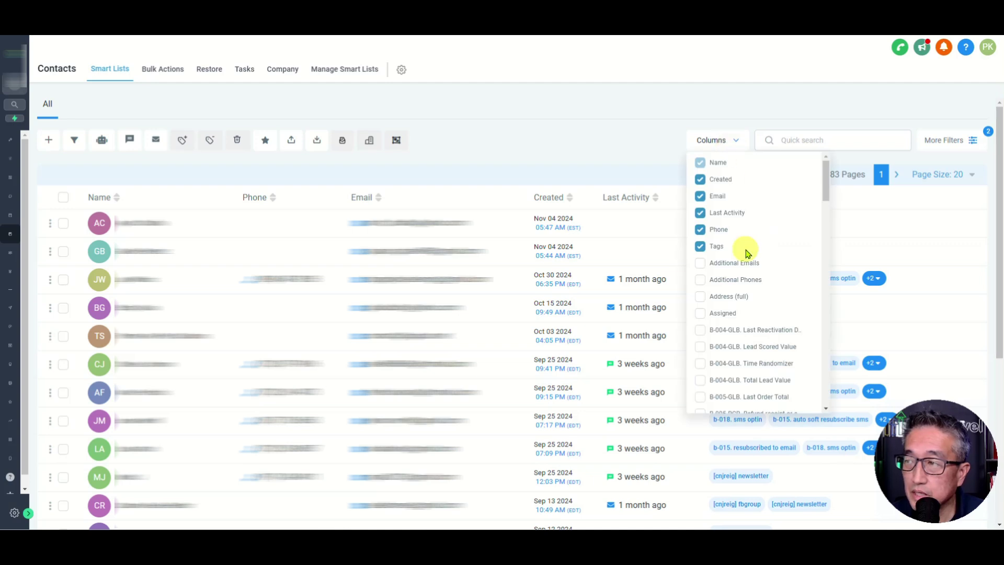
{"action": "scroll", "coordinate": [748, 253], "scroll_direction": "down", "scroll_amount": 10}
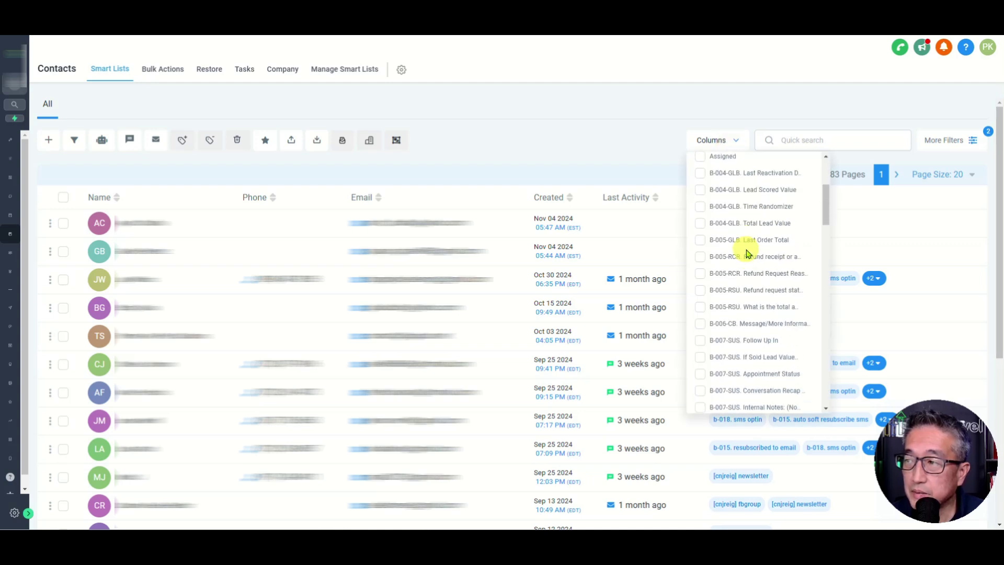
{"action": "scroll", "coordinate": [748, 253], "scroll_direction": "down", "scroll_amount": 10}
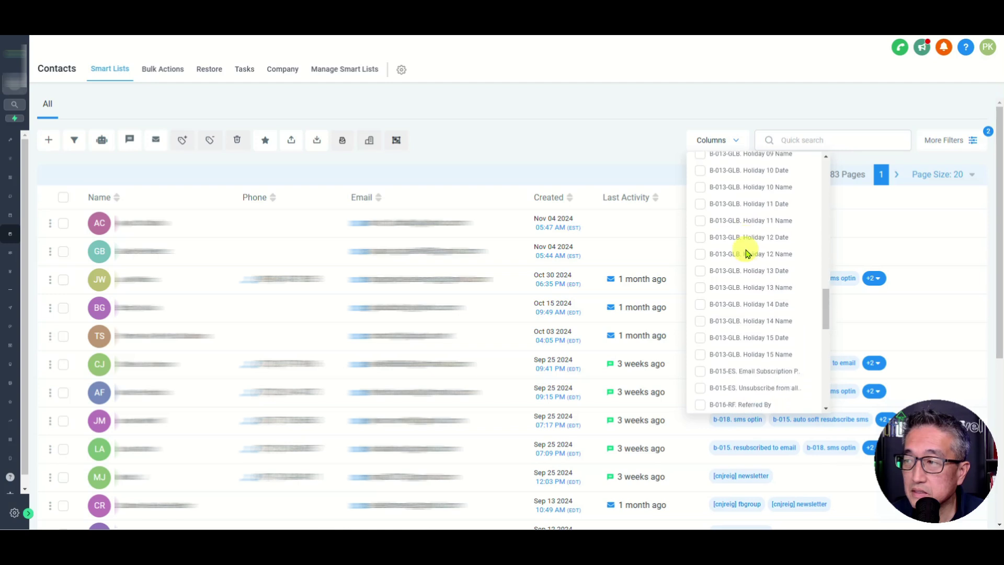
{"action": "scroll", "coordinate": [747, 253], "scroll_direction": "down", "scroll_amount": 3}
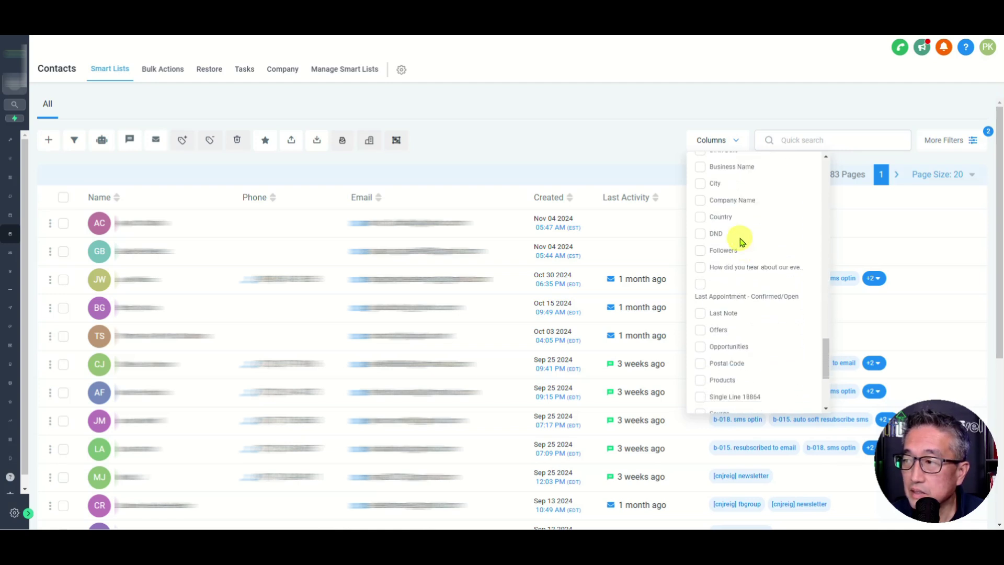
{"action": "scroll", "coordinate": [745, 246], "scroll_direction": "down", "scroll_amount": 4}
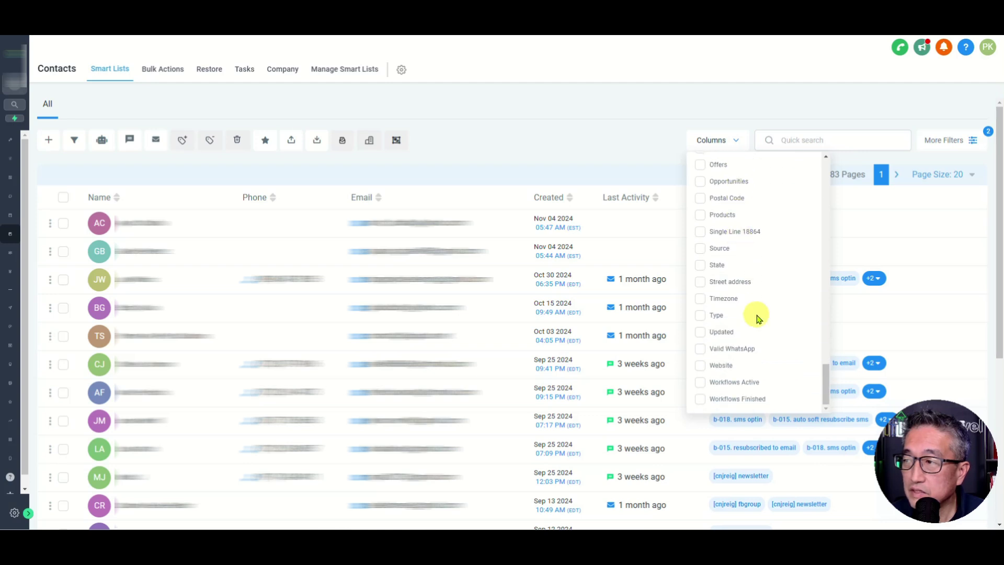
{"action": "scroll", "coordinate": [758, 317], "scroll_direction": "up", "scroll_amount": 4}
{"action": "scroll", "coordinate": [758, 319], "scroll_direction": "up", "scroll_amount": 1}
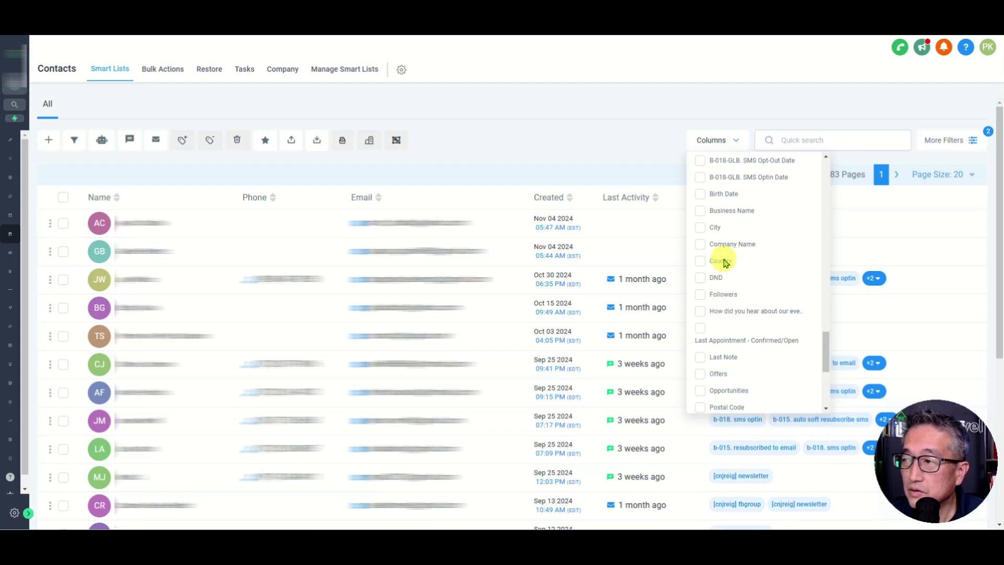
{"action": "left_click", "coordinate": [701, 312]}
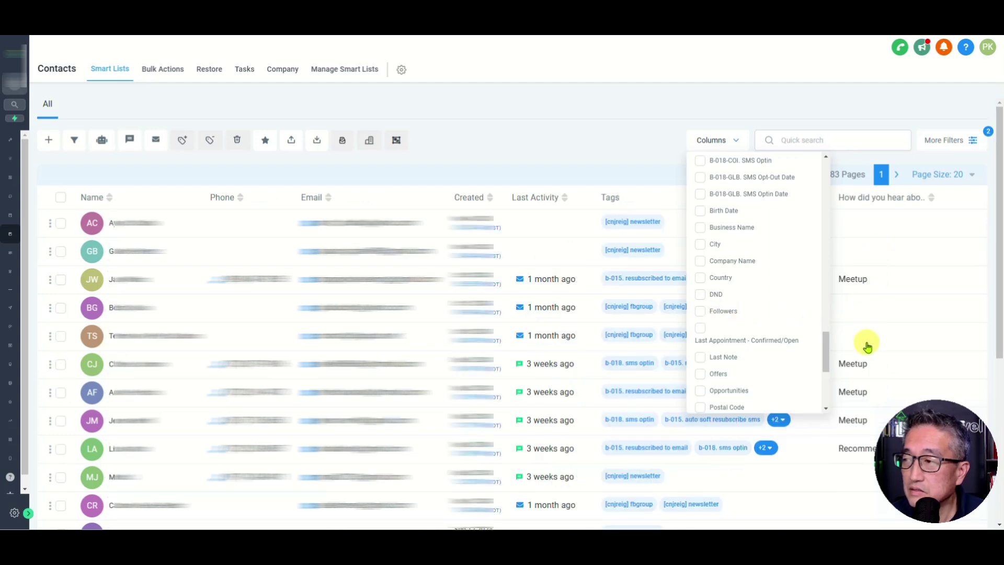
{"action": "left_click", "coordinate": [612, 146]}
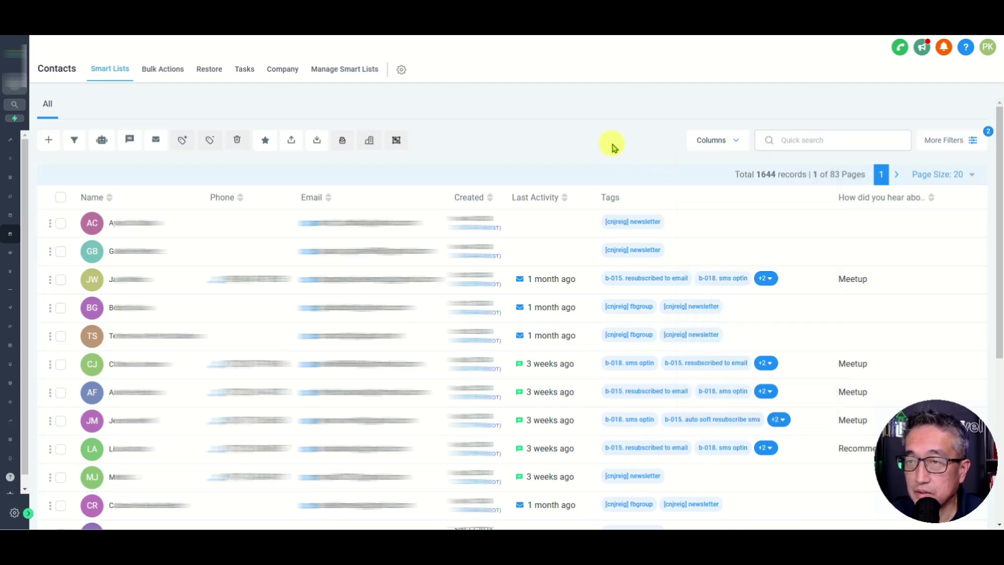
- Select all 1644 contacts and export them again as 'filesaver-All_Dec 06 24 1_37 pm.csv'
{"action": "left_click", "coordinate": [60, 198]}
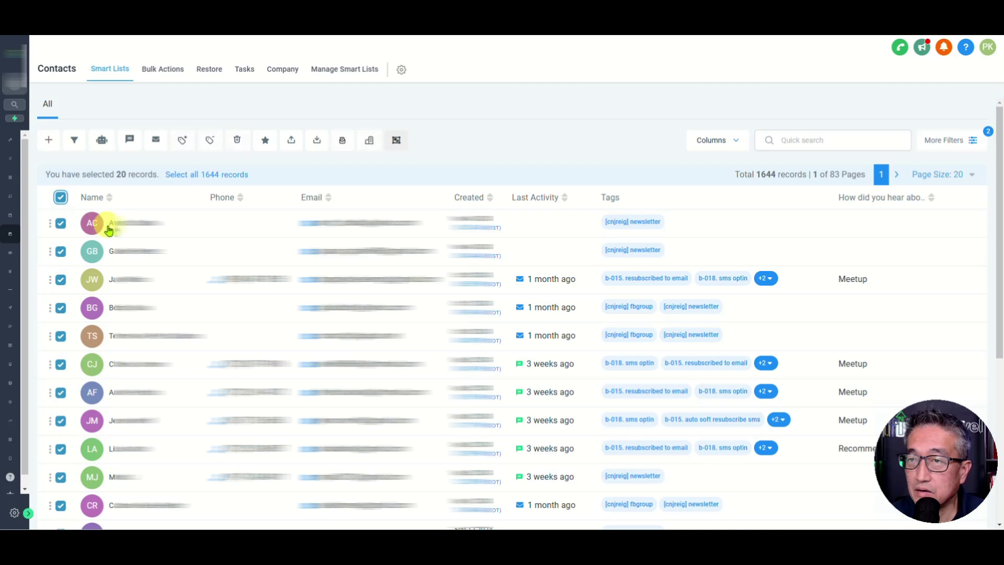
{"action": "left_click", "coordinate": [211, 178]}
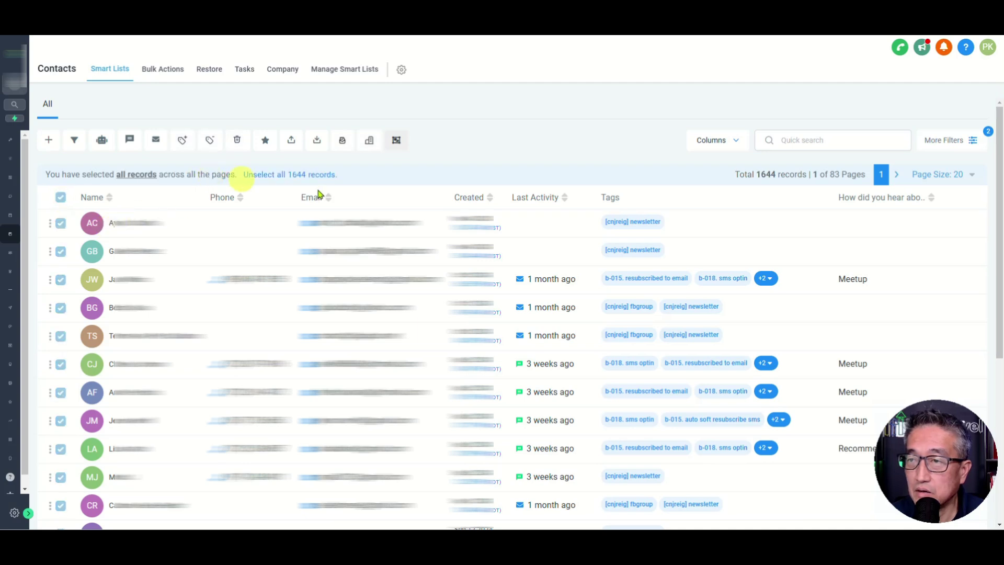
{"action": "left_click", "coordinate": [292, 141]}
{"action": "left_click", "coordinate": [531, 173]}
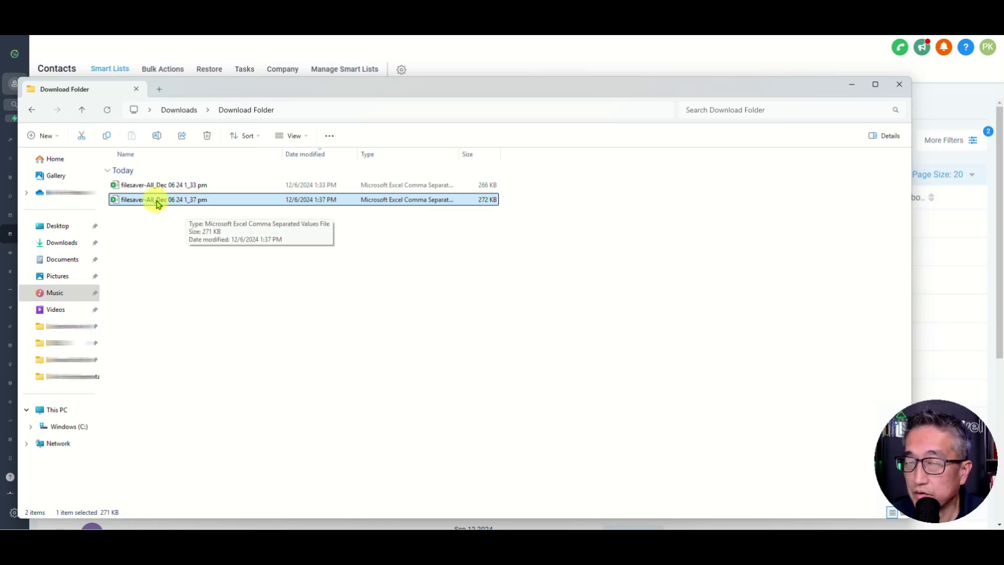
- Open 'filesaver-All_Dec 06 24 1_37 pm.csv' in Excel to see the How did you hear column
{"action": "double_click", "coordinate": [193, 204]}
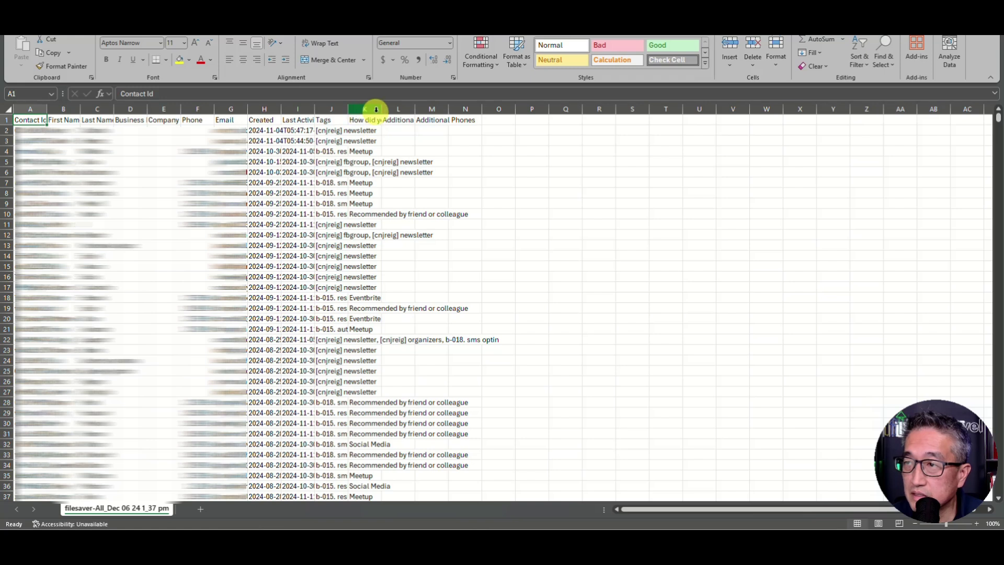
- Widen column K so the 'How did you hear' header is readable, then close the workbook
{"action": "left_click_drag", "start_coordinate": [382, 109], "coordinate": [408, 109]}
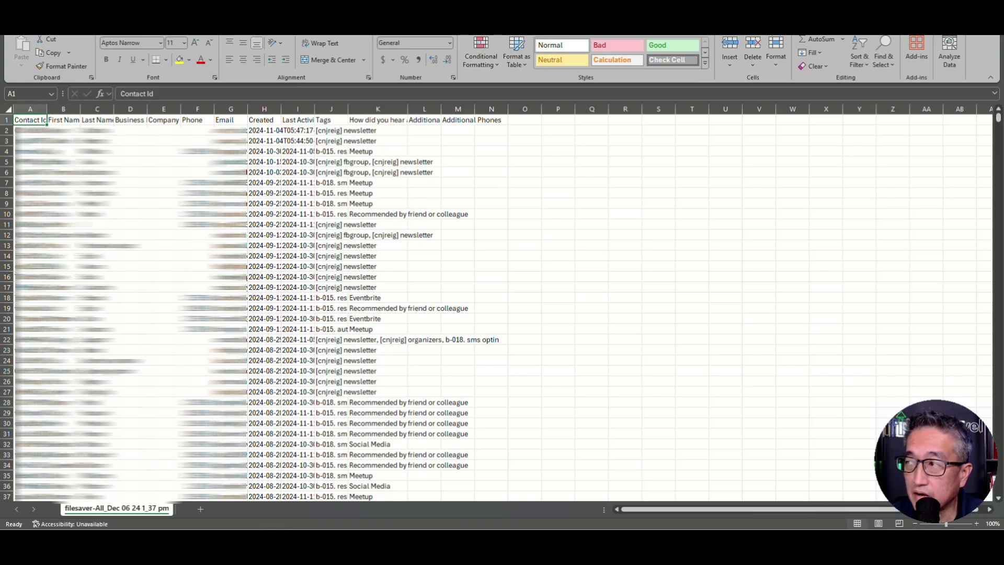
{"action": "key", "text": "ctrl+w"}
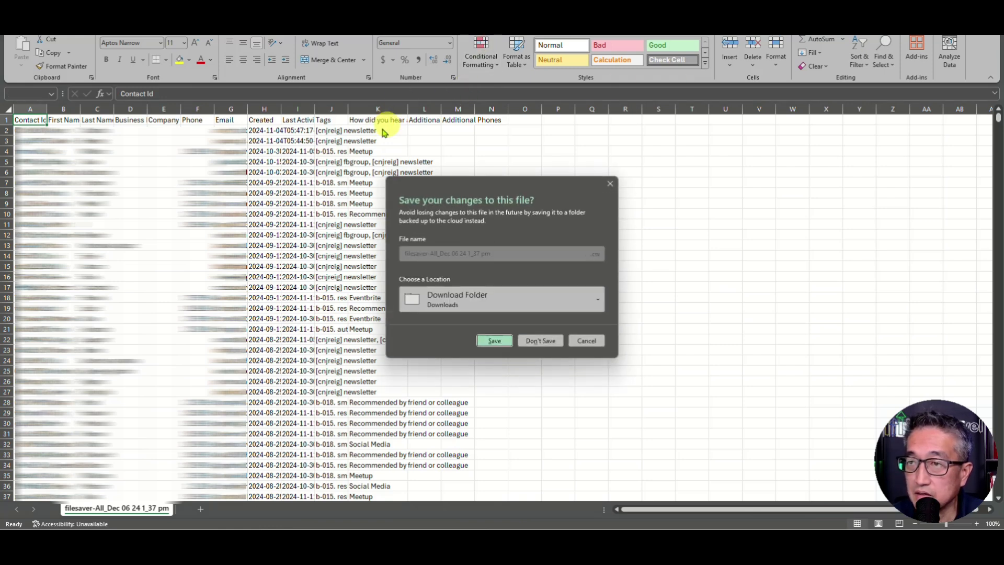
- Discard changes to the 1_37 pm export and reopen the earlier 1_33 pm CSV in Excel
{"action": "left_click", "coordinate": [549, 345]}
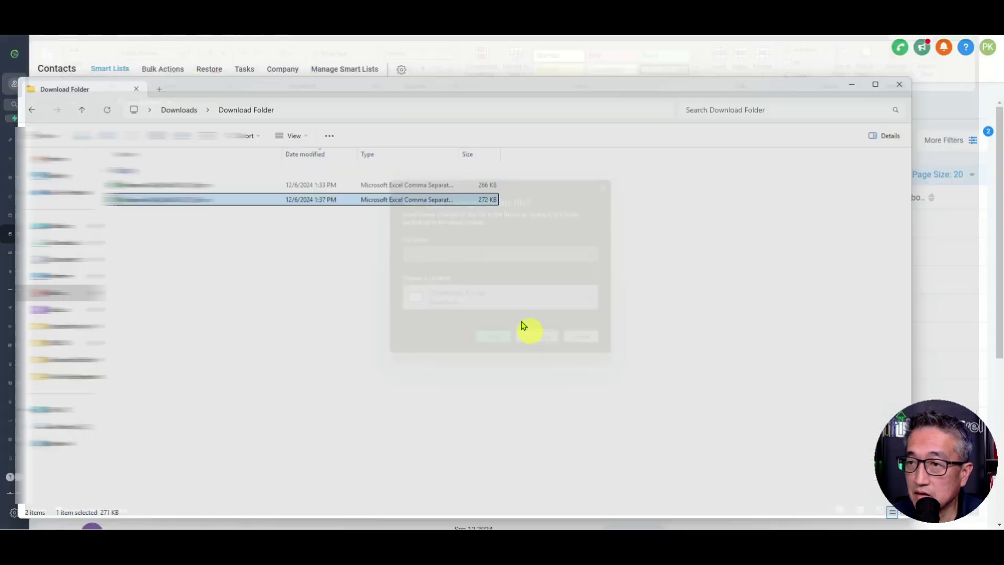
{"action": "left_click", "coordinate": [178, 187]}
{"action": "double_click", "coordinate": [179, 187]}
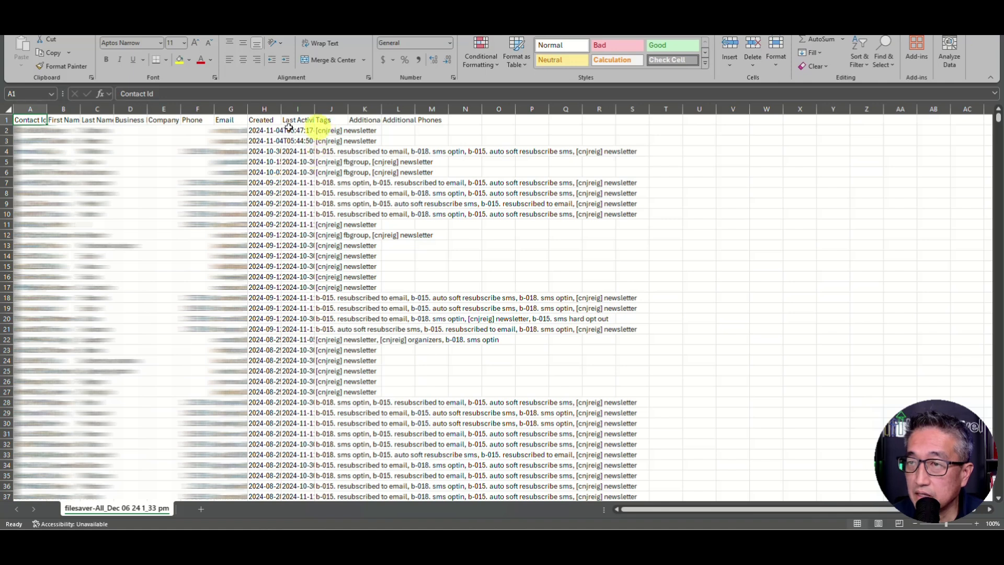